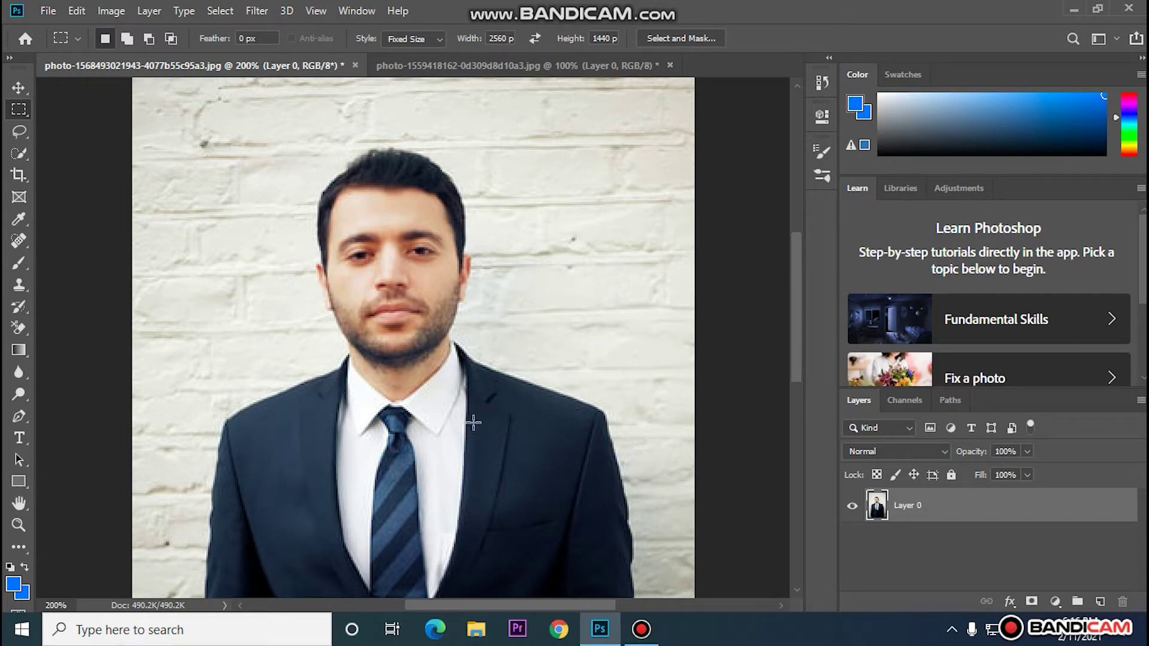
- Compare the two open portrait photos, returning to the man in front of the white brick wall
{"action": "left_click", "coordinate": [414, 66]}
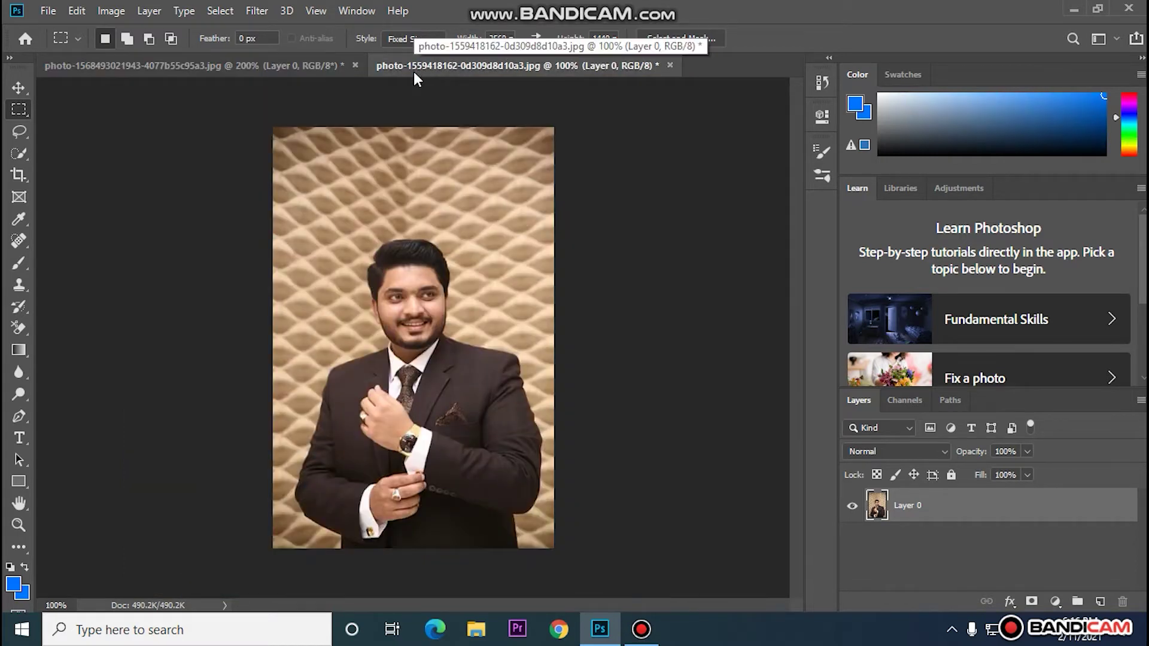
{"action": "left_click", "coordinate": [260, 66]}
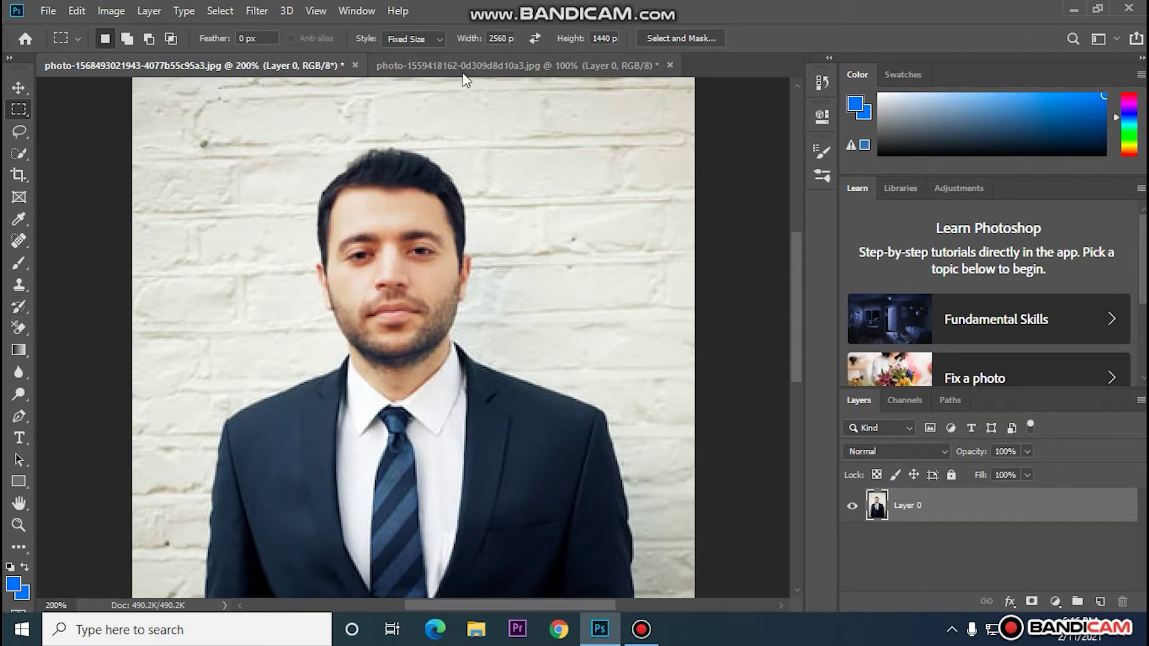
{"action": "left_click", "coordinate": [439, 68]}
{"action": "left_click", "coordinate": [301, 71]}
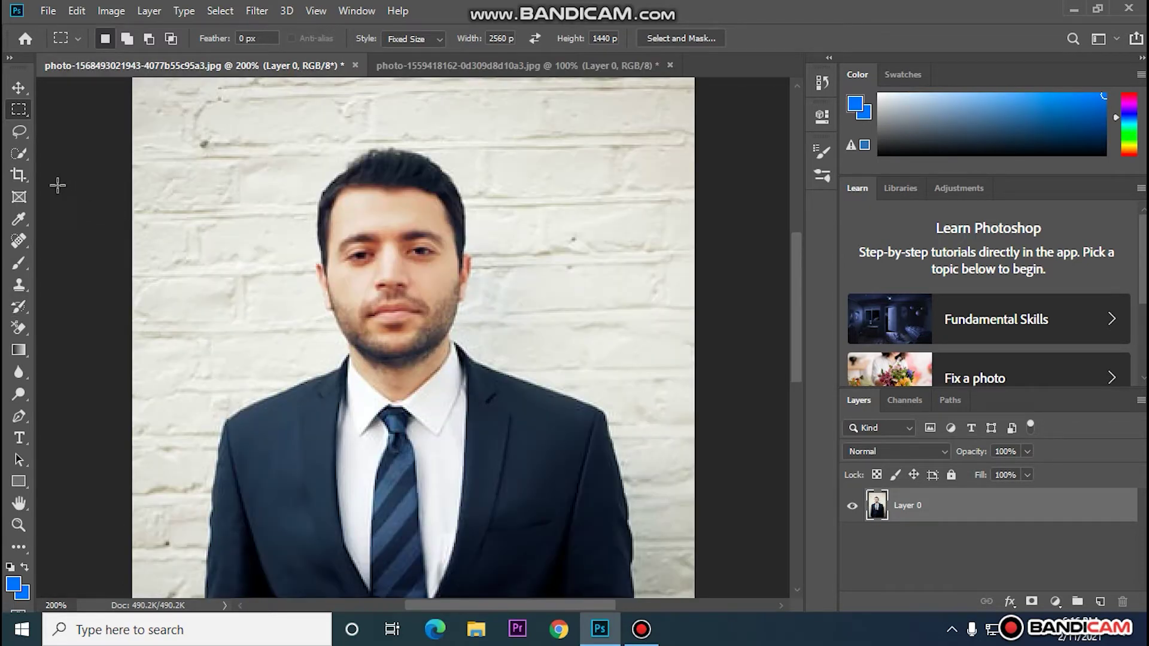
- Outline the eyes, nose and mouth in the brick-wall portrait with the Lasso tool and copy the selected area
{"action": "left_click", "coordinate": [19, 132]}
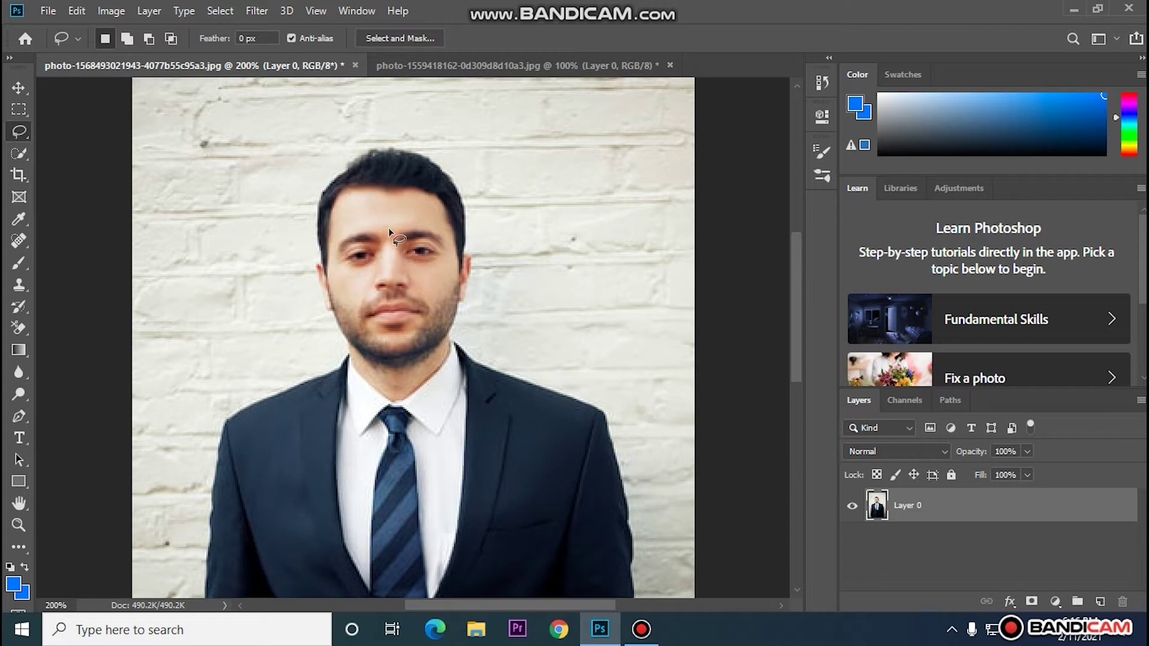
{"action": "left_click_drag", "start_coordinate": [389, 230], "coordinate": [405, 225]}
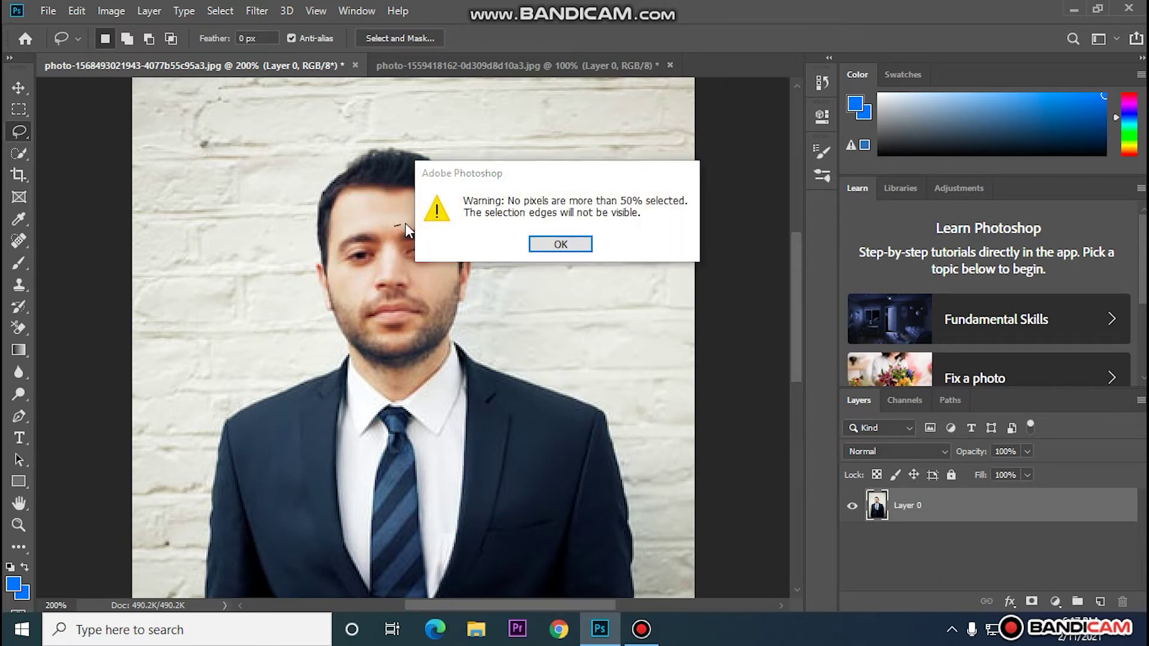
{"action": "left_click", "coordinate": [559, 243]}
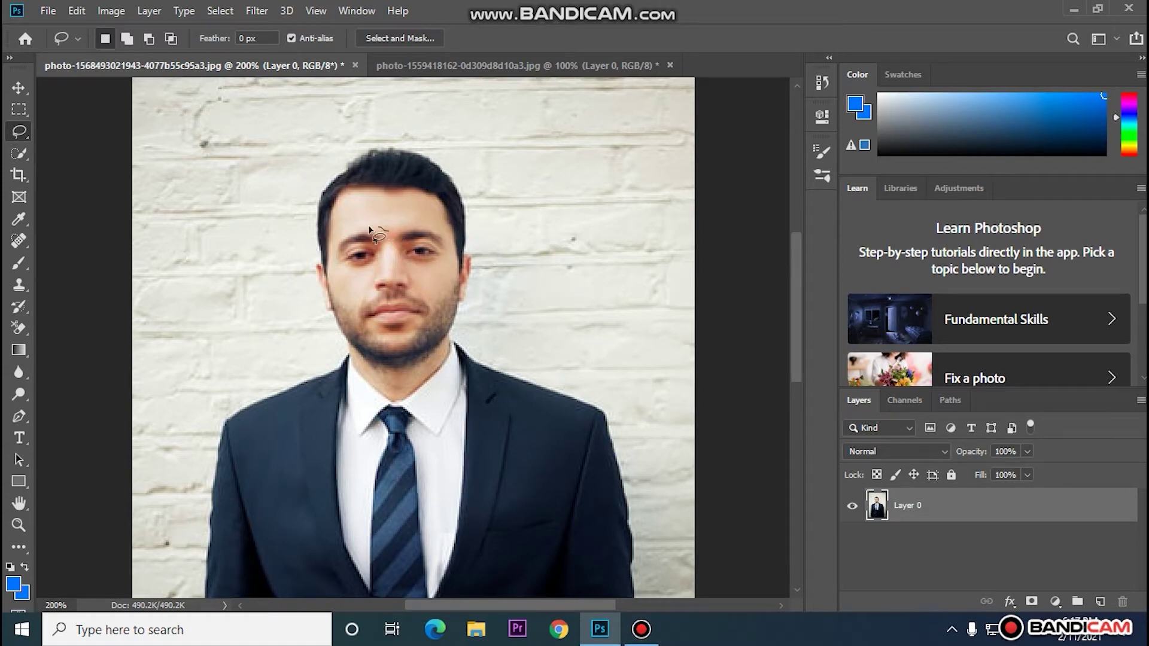
{"action": "mouse_move", "coordinate": [370, 229]}
{"action": "left_mouse_down"}
{"action": "mouse_move", "coordinate": [336, 272]}
{"action": "mouse_move", "coordinate": [358, 325]}
{"action": "mouse_move", "coordinate": [387, 331]}
{"action": "mouse_move", "coordinate": [437, 311]}
{"action": "mouse_move", "coordinate": [433, 283]}
{"action": "mouse_move", "coordinate": [450, 261]}
{"action": "mouse_move", "coordinate": [440, 224]}
{"action": "mouse_move", "coordinate": [390, 232]}
{"action": "left_mouse_up"}
{"action": "left_click", "coordinate": [77, 12]}
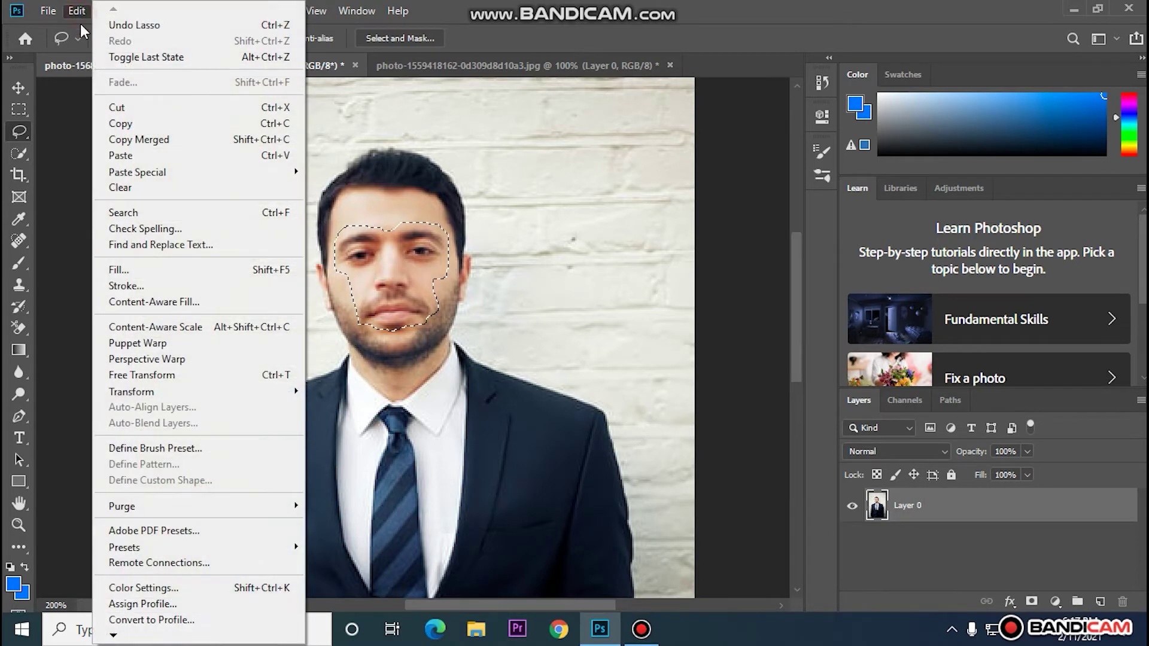
{"action": "left_click", "coordinate": [138, 124]}
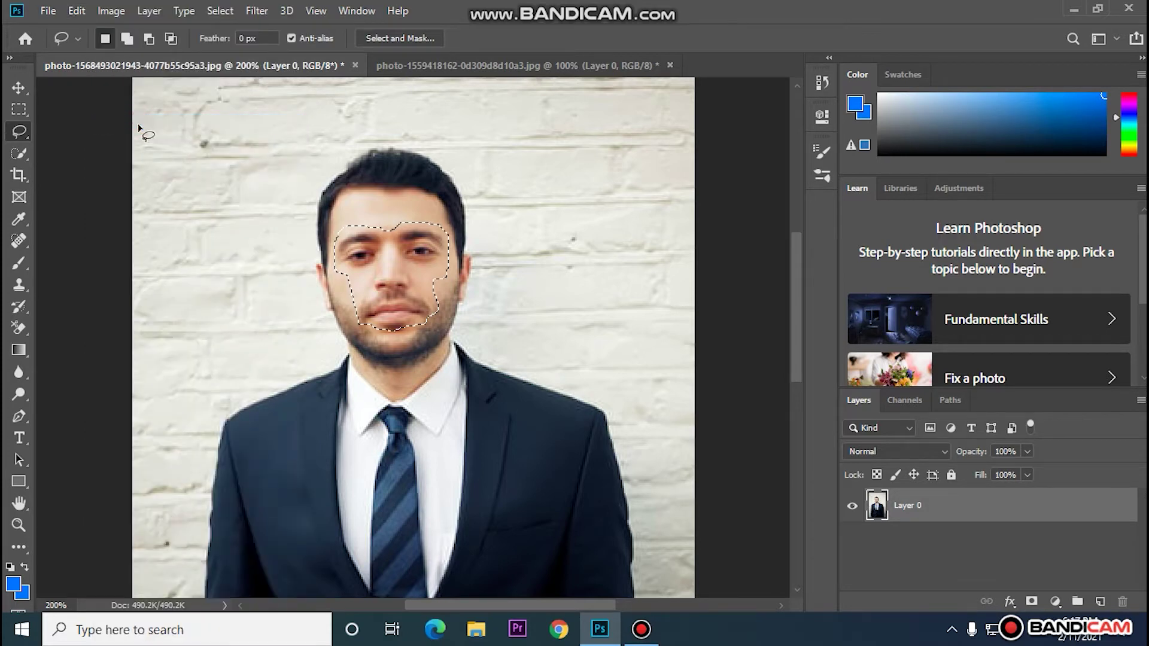
- Paste the copied face into the portrait with the patterned beige background
{"action": "left_click", "coordinate": [402, 64]}
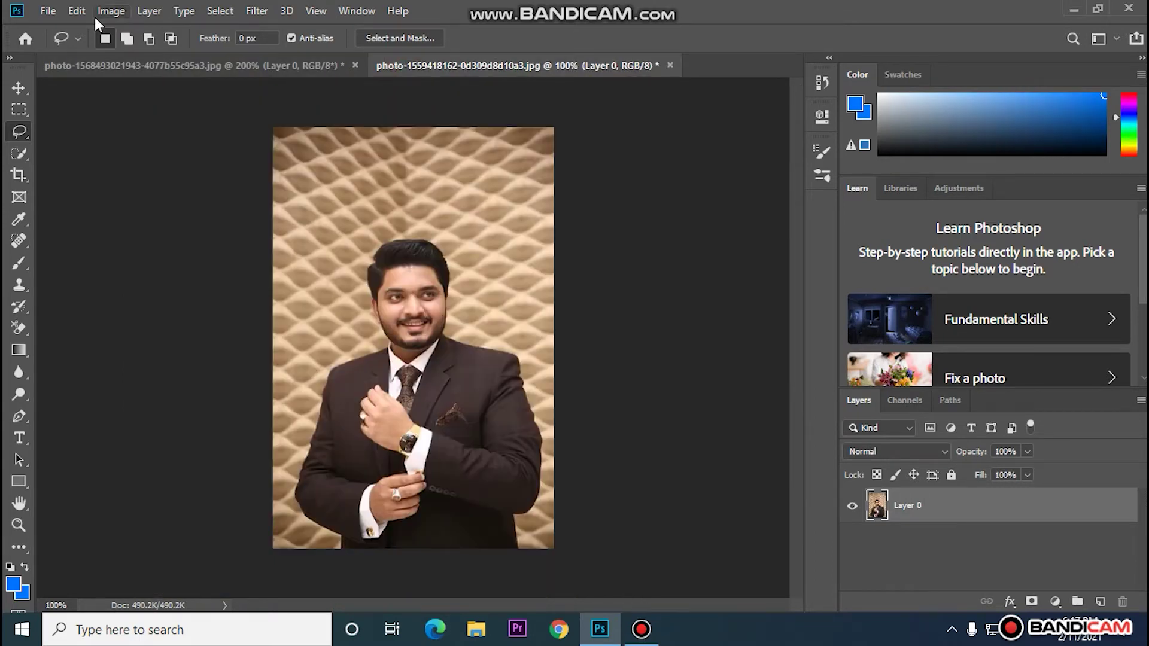
{"action": "left_click", "coordinate": [73, 12]}
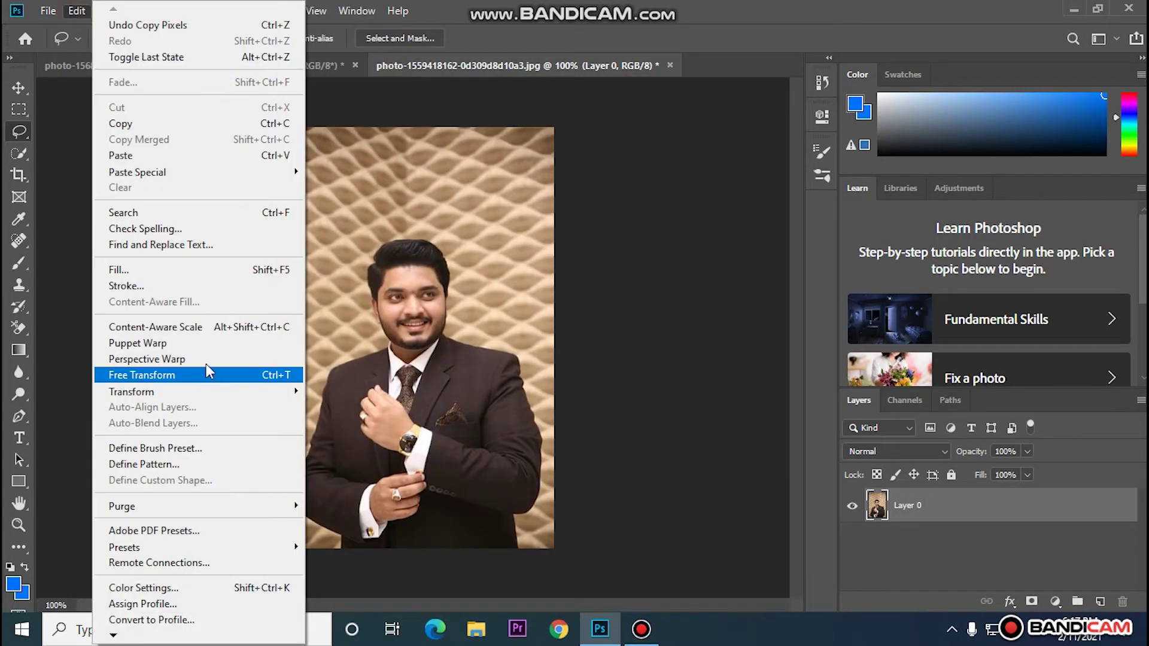
{"action": "left_click", "coordinate": [144, 157]}
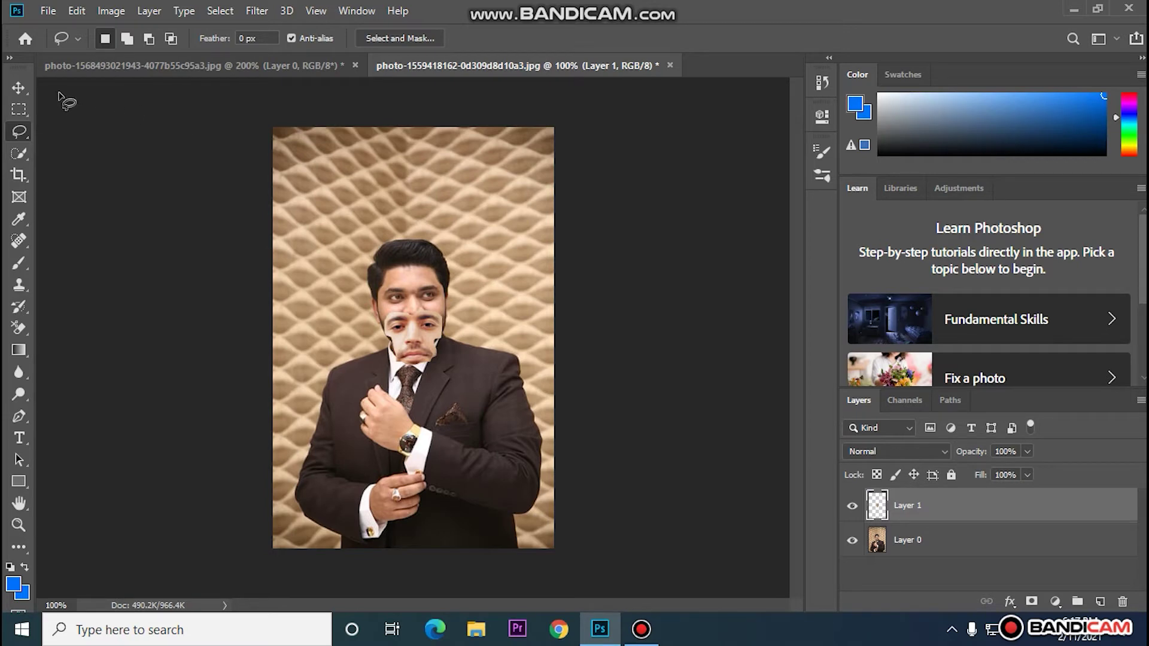
- Scale the pasted face to about 111% and move it over the face of the man in the brown suit
{"action": "left_click", "coordinate": [76, 12]}
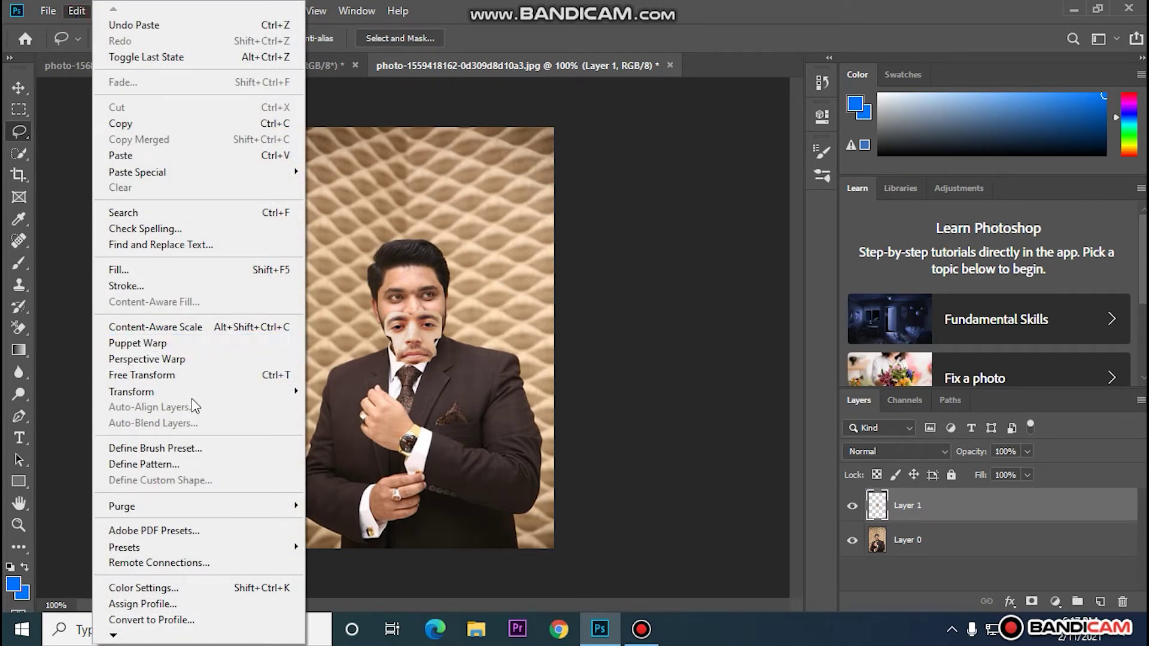
{"action": "mouse_move", "coordinate": [194, 392]}
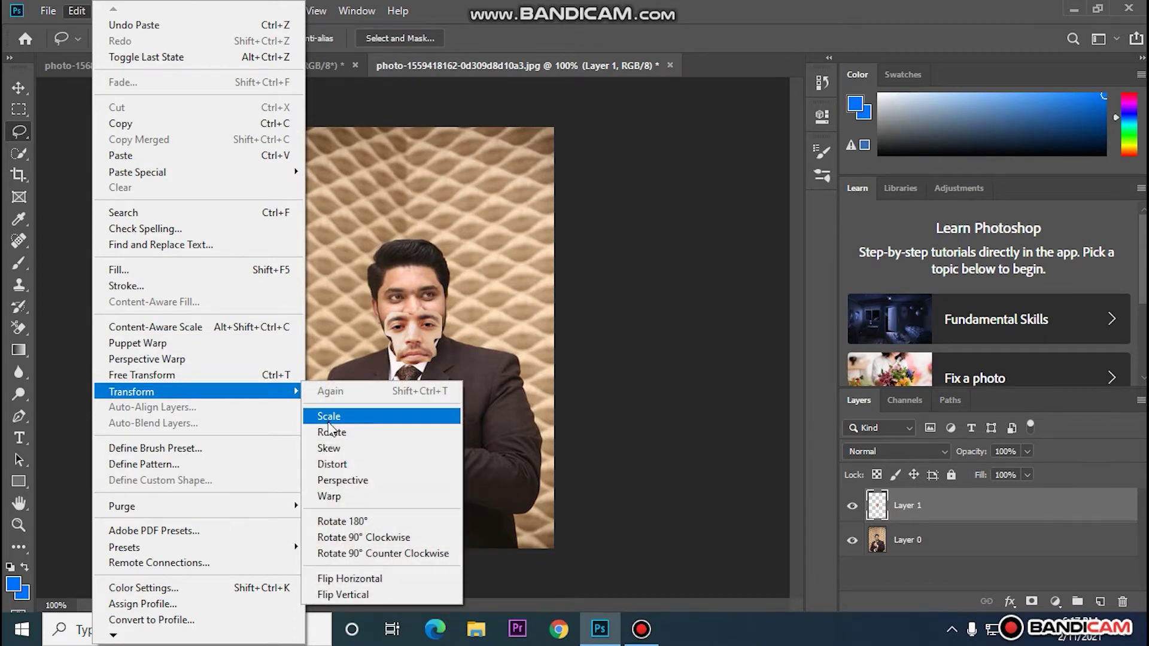
{"action": "left_click", "coordinate": [328, 421]}
{"action": "left_click_drag", "start_coordinate": [417, 335], "coordinate": [440, 323]}
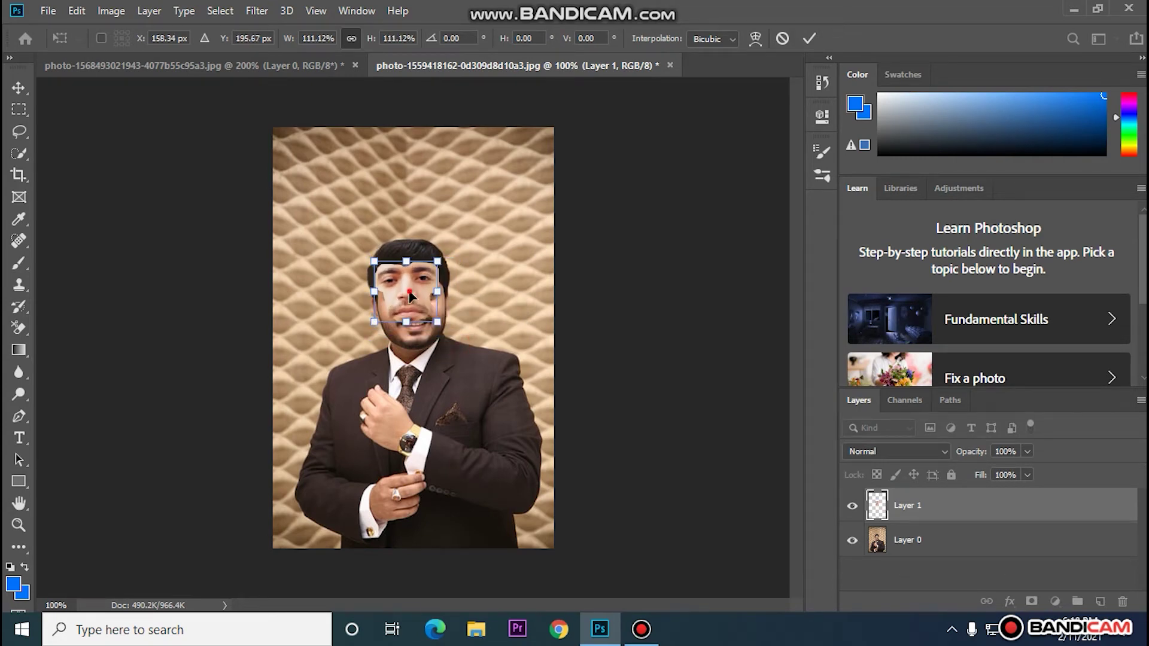
{"action": "left_click_drag", "start_coordinate": [411, 296], "coordinate": [418, 311]}
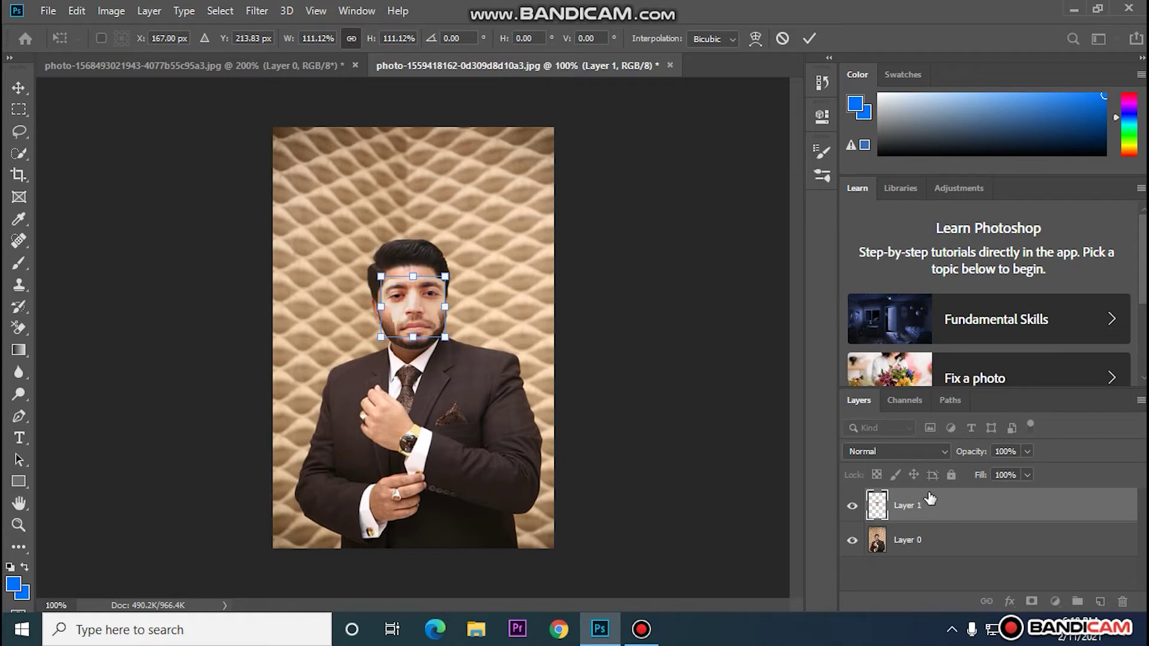
- Lower Layer 1's opacity to 50% and resize the pasted face to about 106.6% to match the face underneath
{"action": "left_click", "coordinate": [1024, 453]}
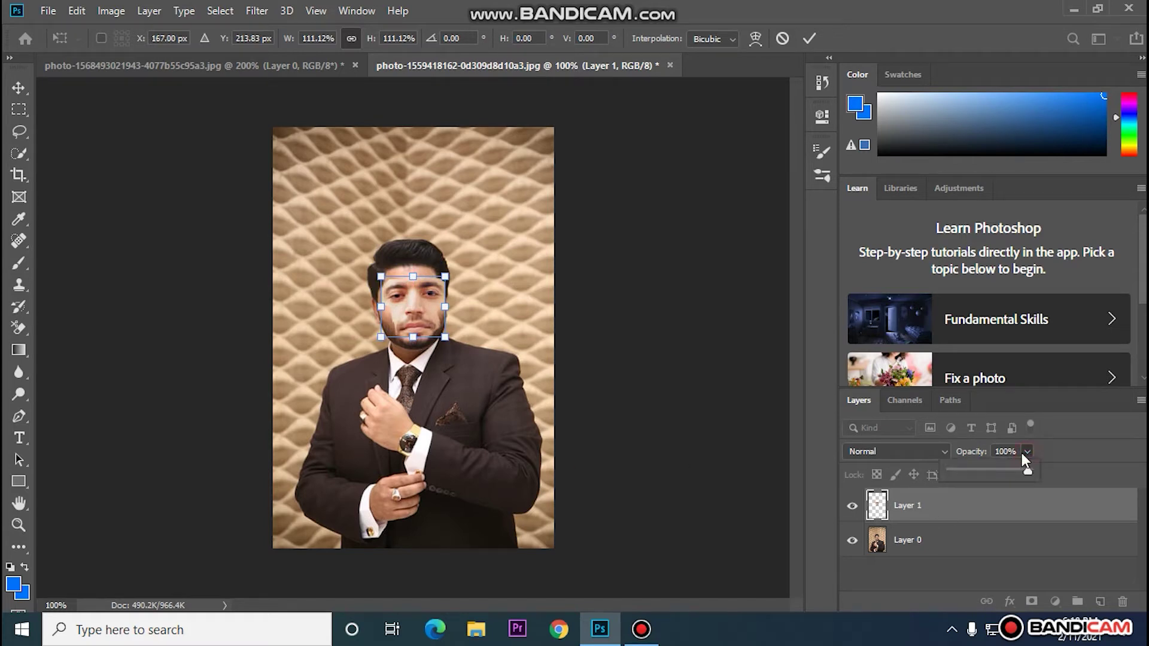
{"action": "left_click", "coordinate": [989, 470]}
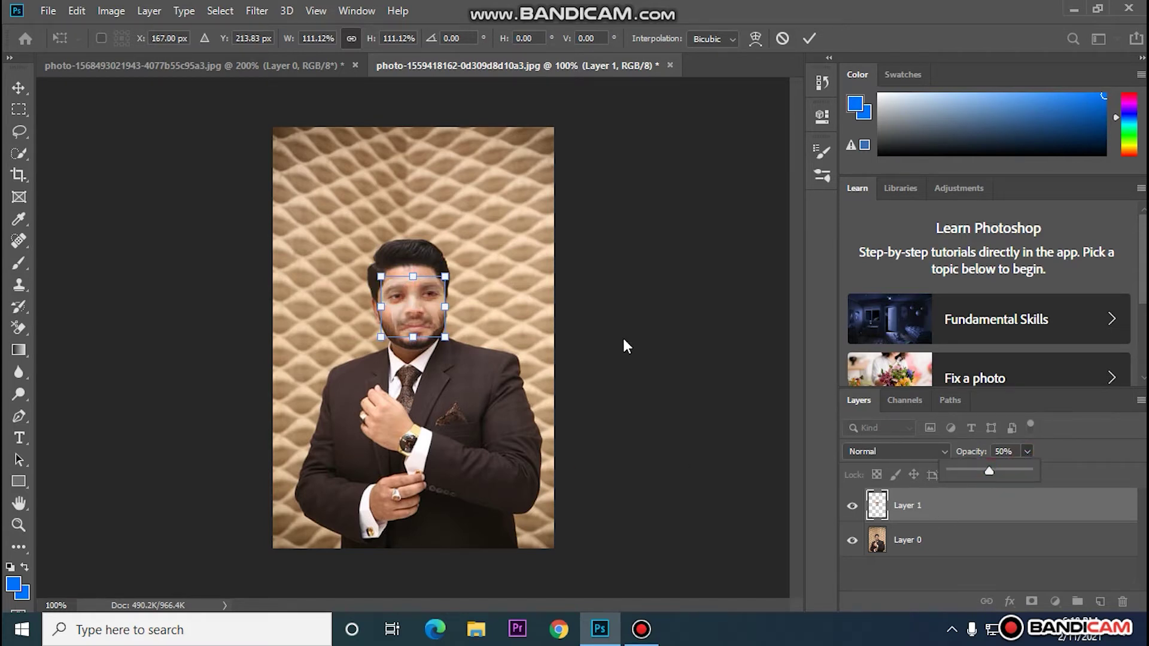
{"action": "mouse_move", "coordinate": [426, 309]}
{"action": "left_mouse_down"}
{"action": "mouse_move", "coordinate": [415, 296]}
{"action": "mouse_move", "coordinate": [416, 310]}
{"action": "left_mouse_up"}
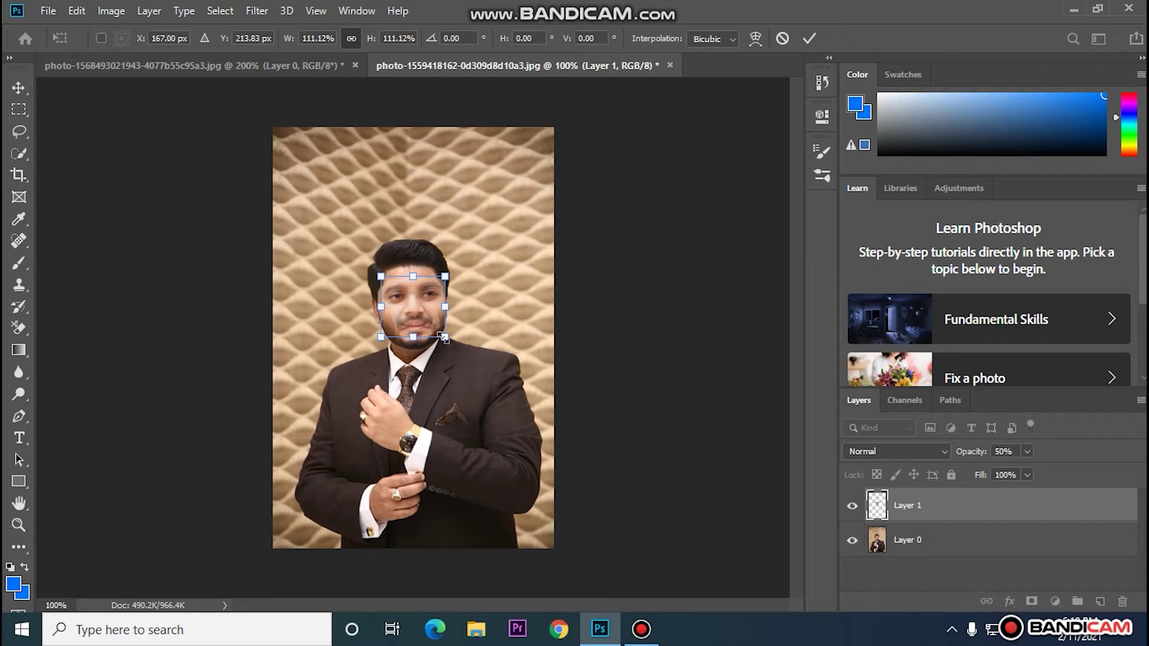
{"action": "left_click_drag", "start_coordinate": [413, 339], "coordinate": [416, 342]}
{"action": "left_click_drag", "start_coordinate": [414, 337], "coordinate": [443, 306]}
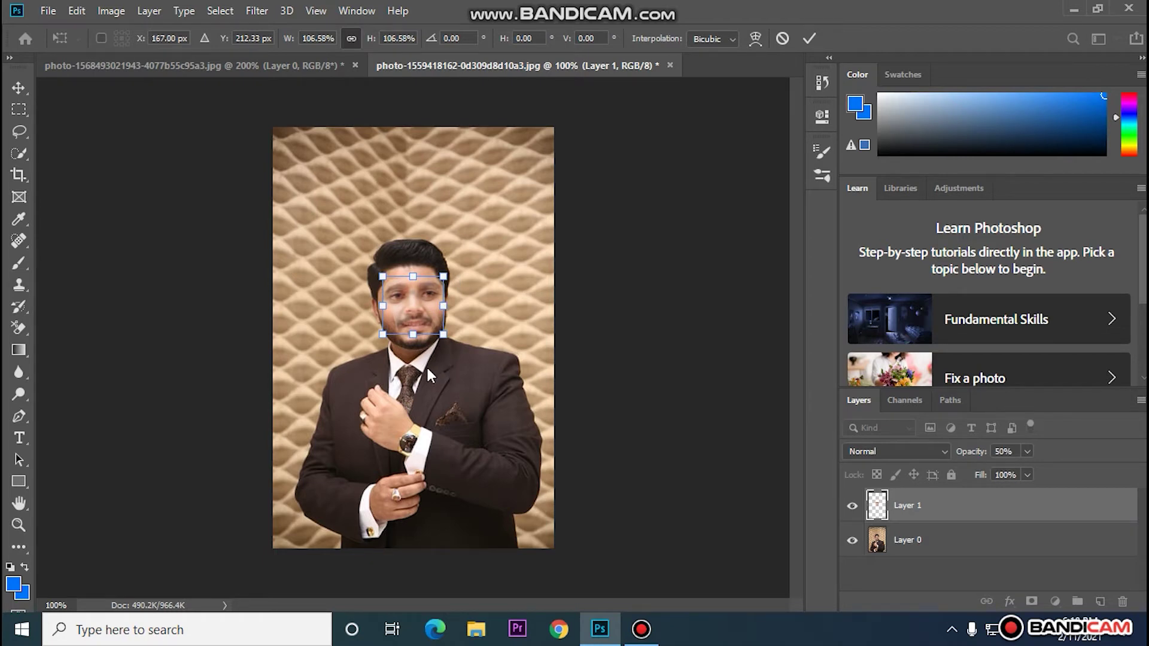
- Set Layer 1's opacity back to 100% and apply the scale transformation
{"action": "left_click", "coordinate": [1026, 451]}
{"action": "left_click_drag", "start_coordinate": [1028, 471], "coordinate": [1107, 487]}
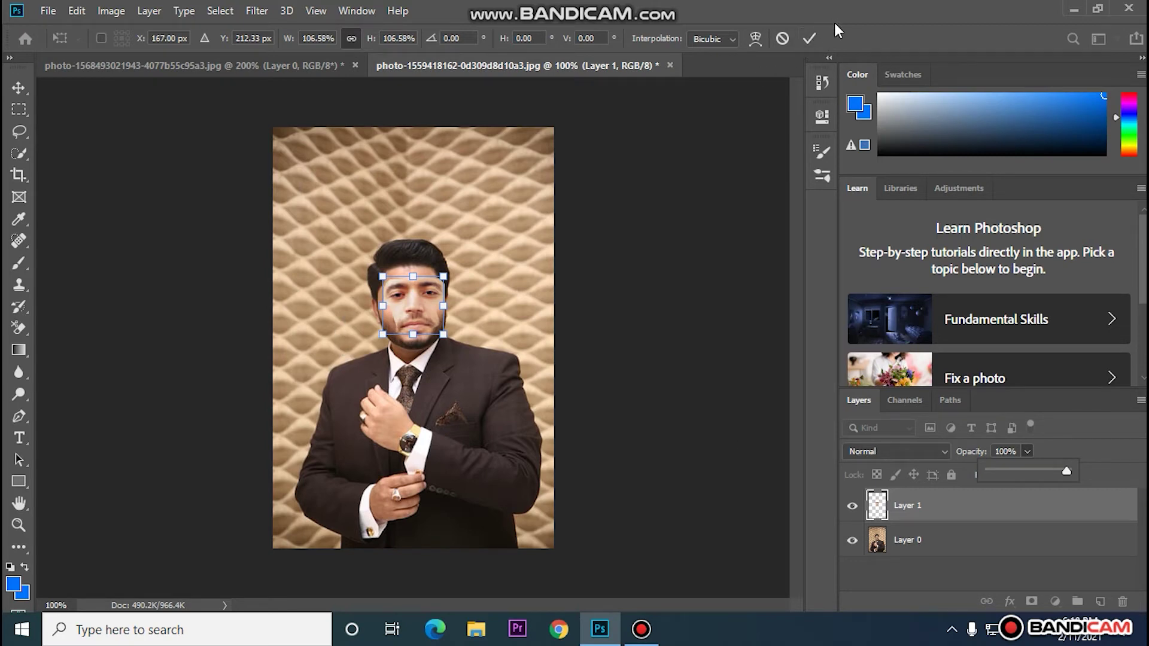
{"action": "left_click", "coordinate": [809, 39]}
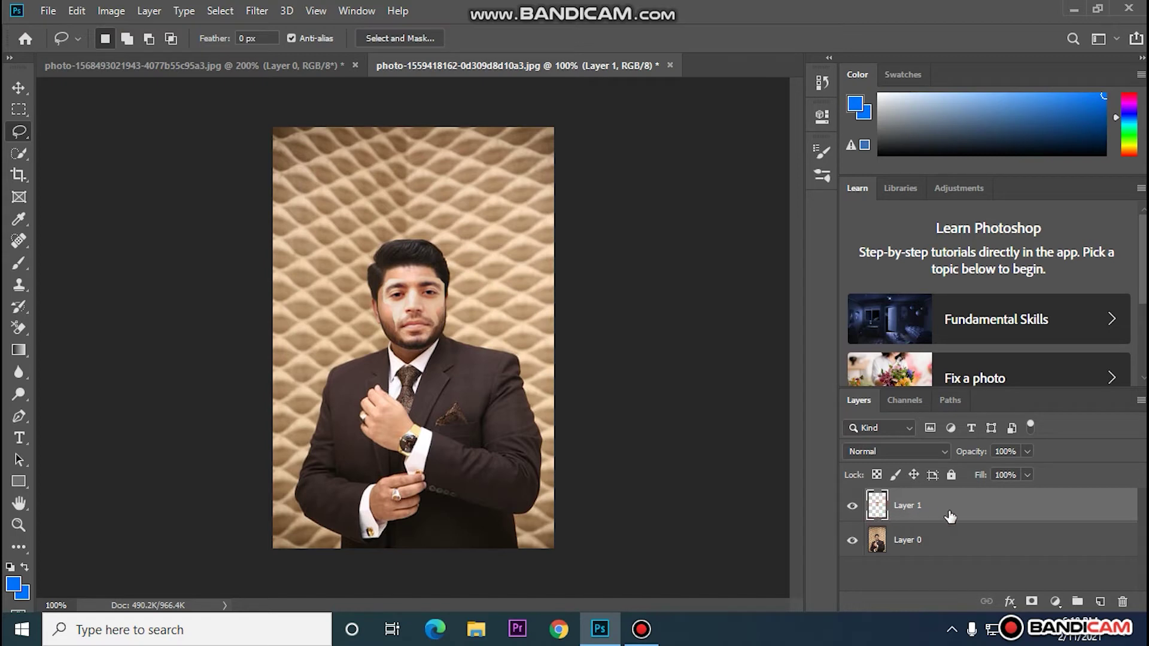
- Select the pixels of the pasted face on Layer 1 and invert the selection
{"action": "right_click", "coordinate": [879, 512]}
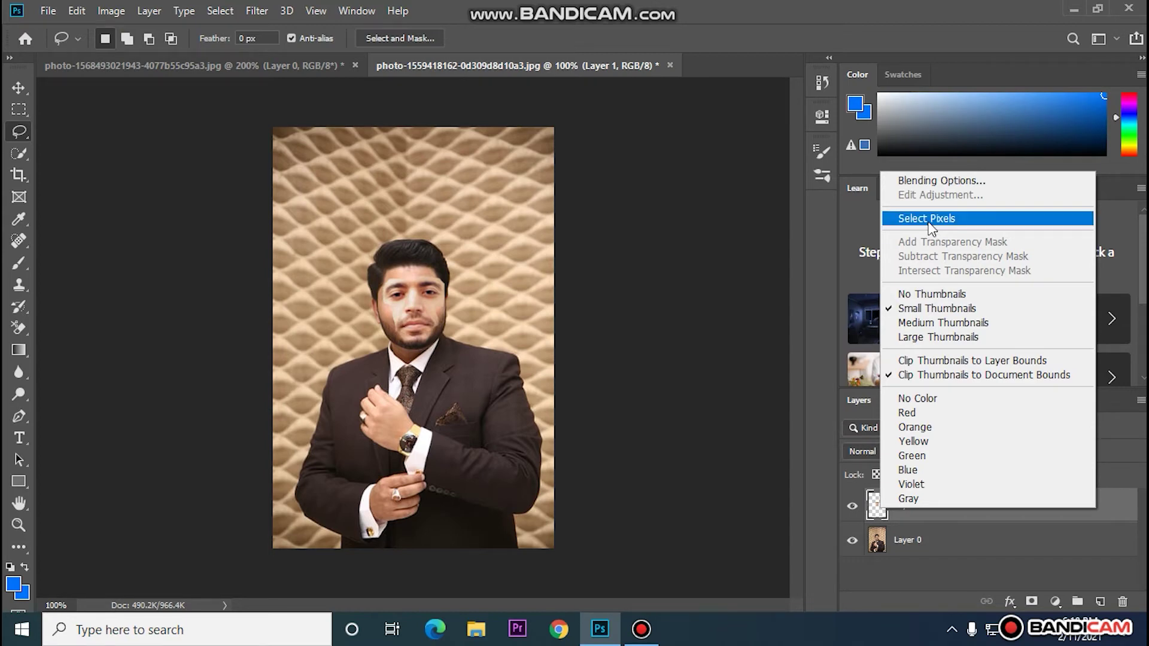
{"action": "left_click", "coordinate": [930, 222]}
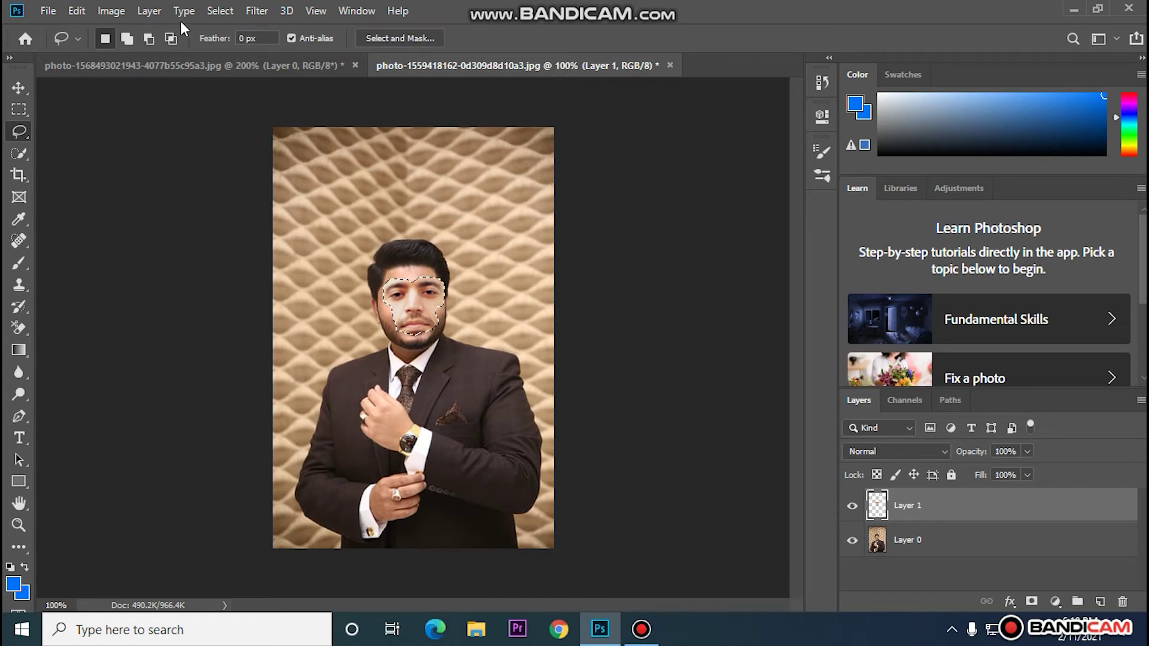
{"action": "left_click", "coordinate": [216, 12]}
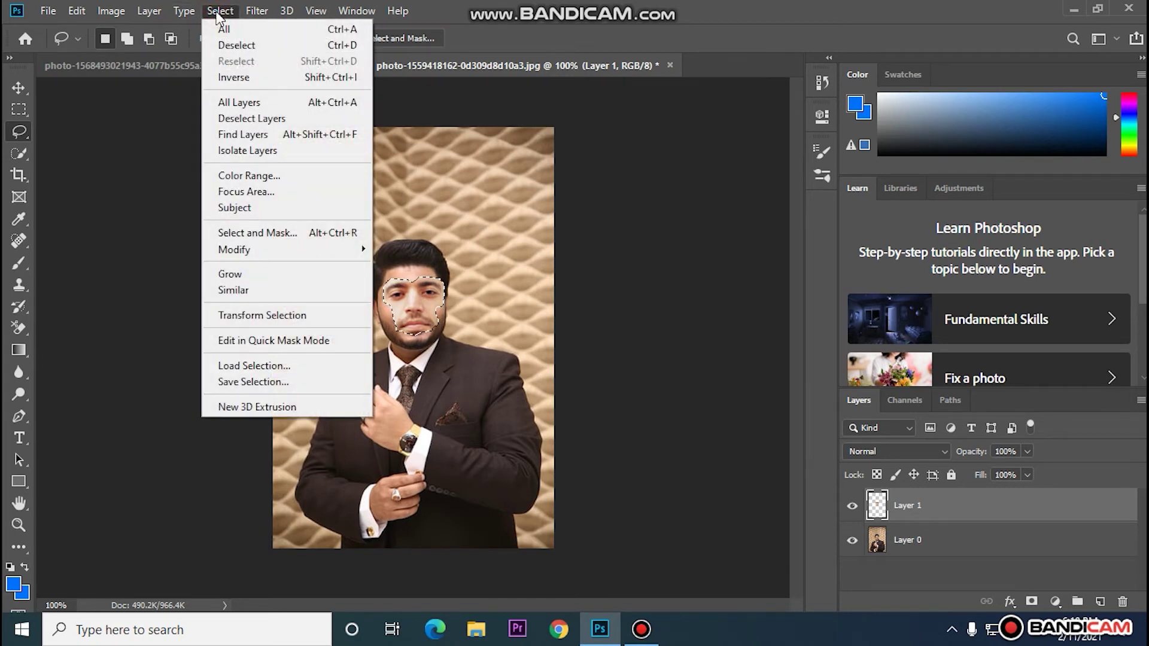
{"action": "left_click", "coordinate": [234, 83]}
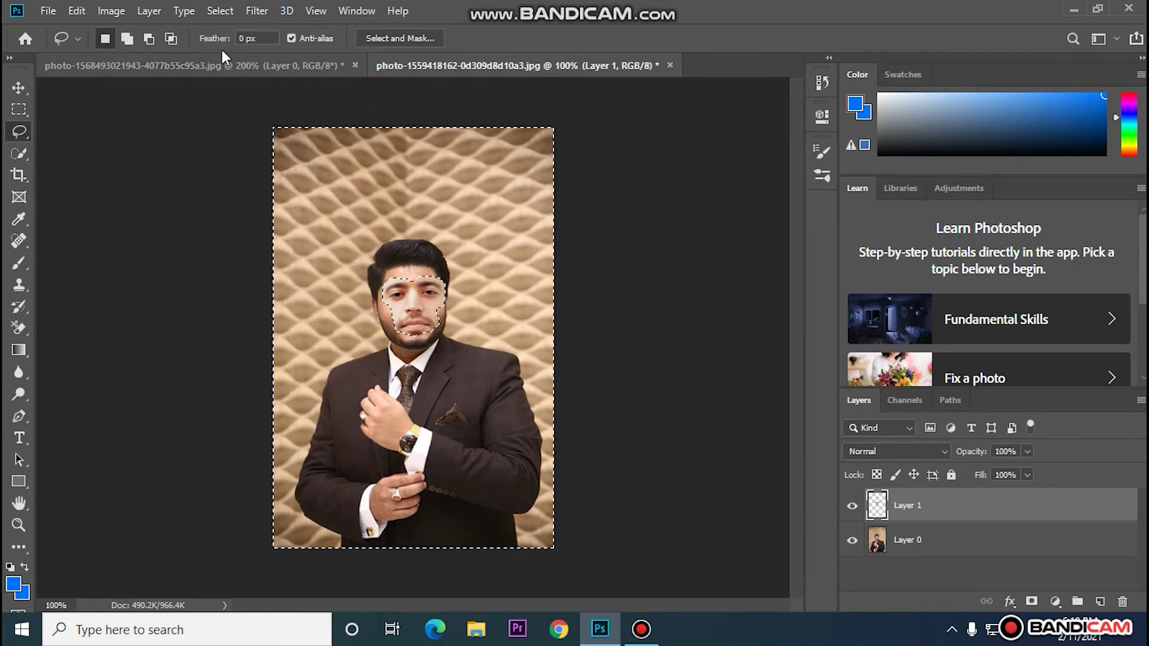
- Expand the inverted selection by 1 pixel and invert it back to the face area
{"action": "left_click", "coordinate": [219, 13]}
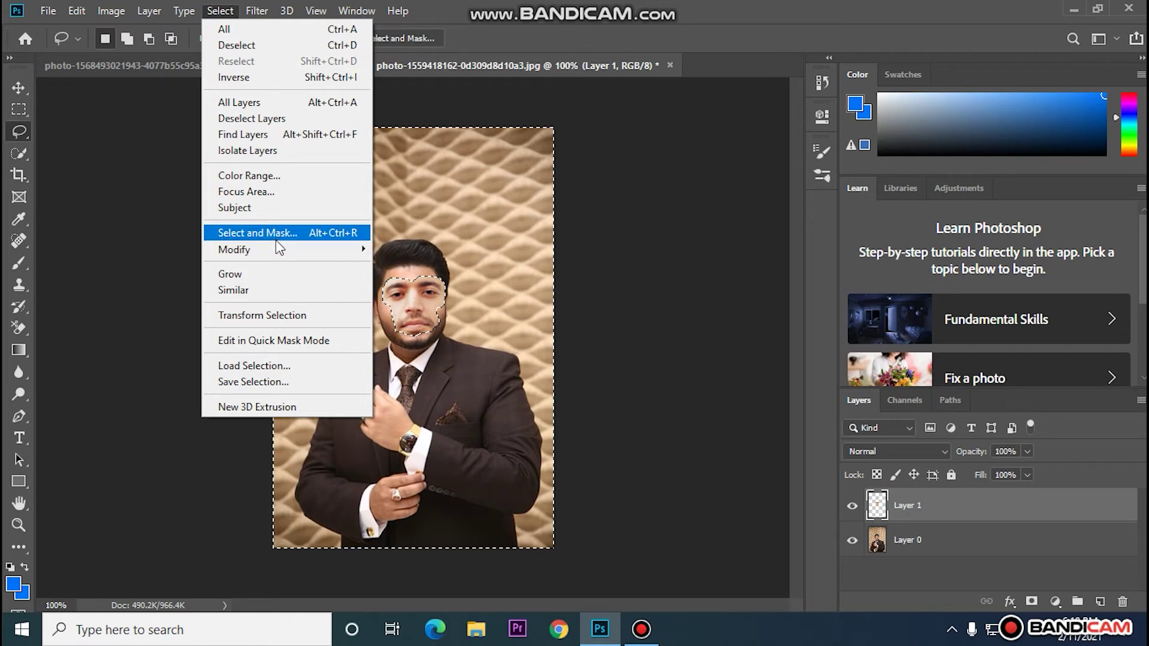
{"action": "mouse_move", "coordinate": [280, 249]}
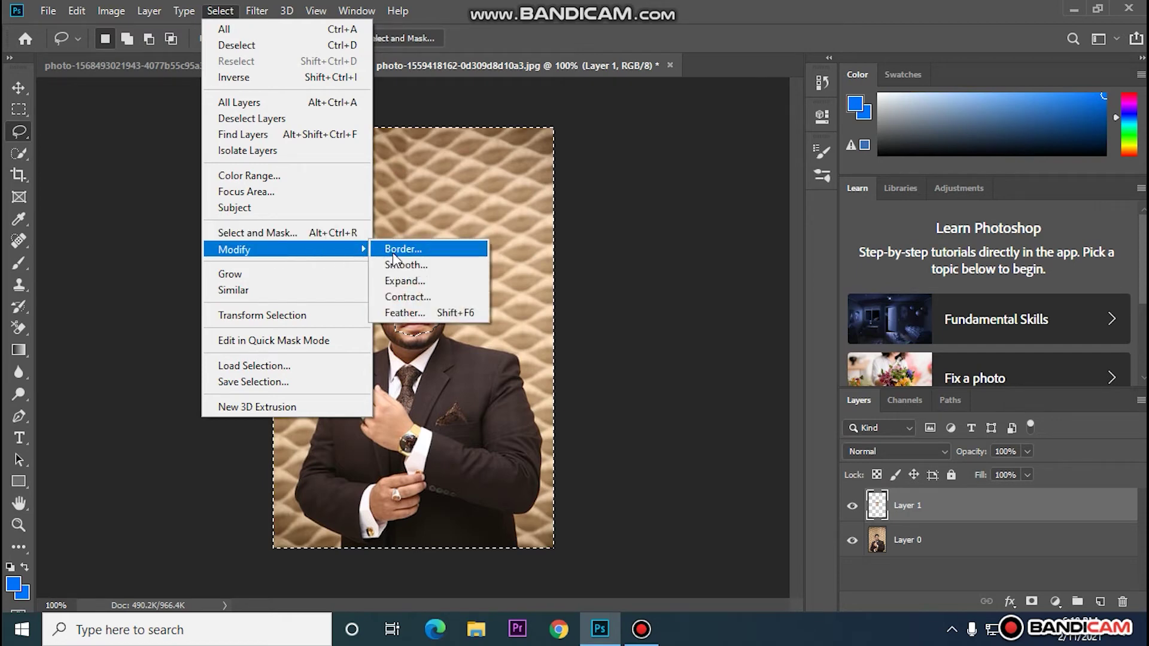
{"action": "left_click", "coordinate": [405, 281]}
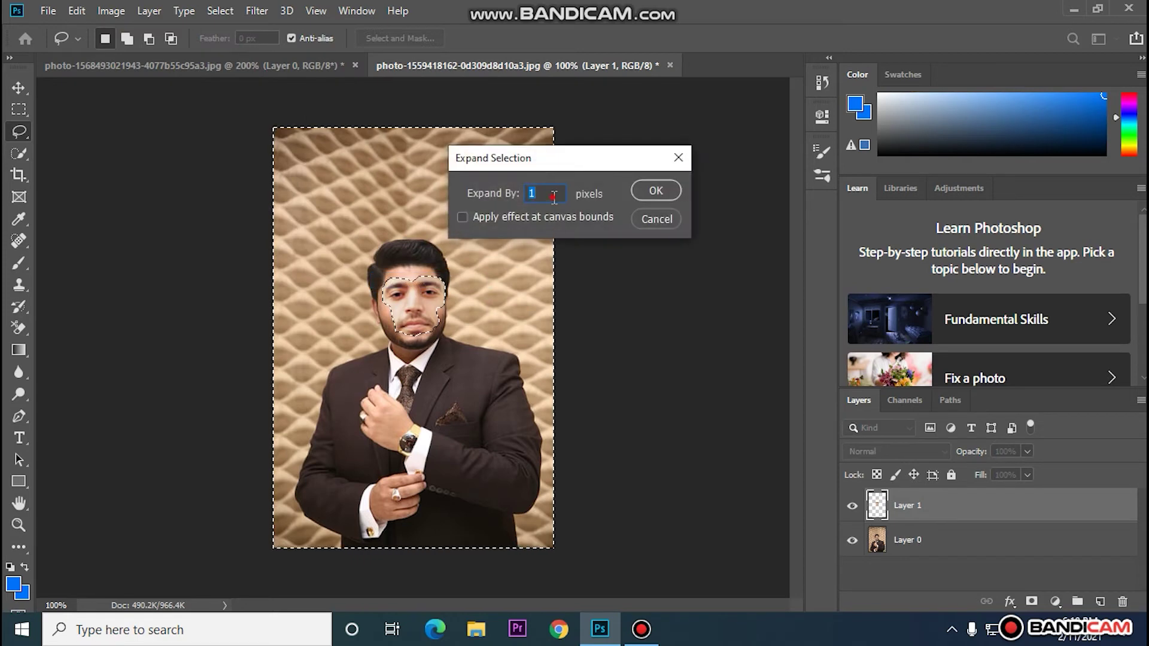
{"action": "type", "text": "1"}
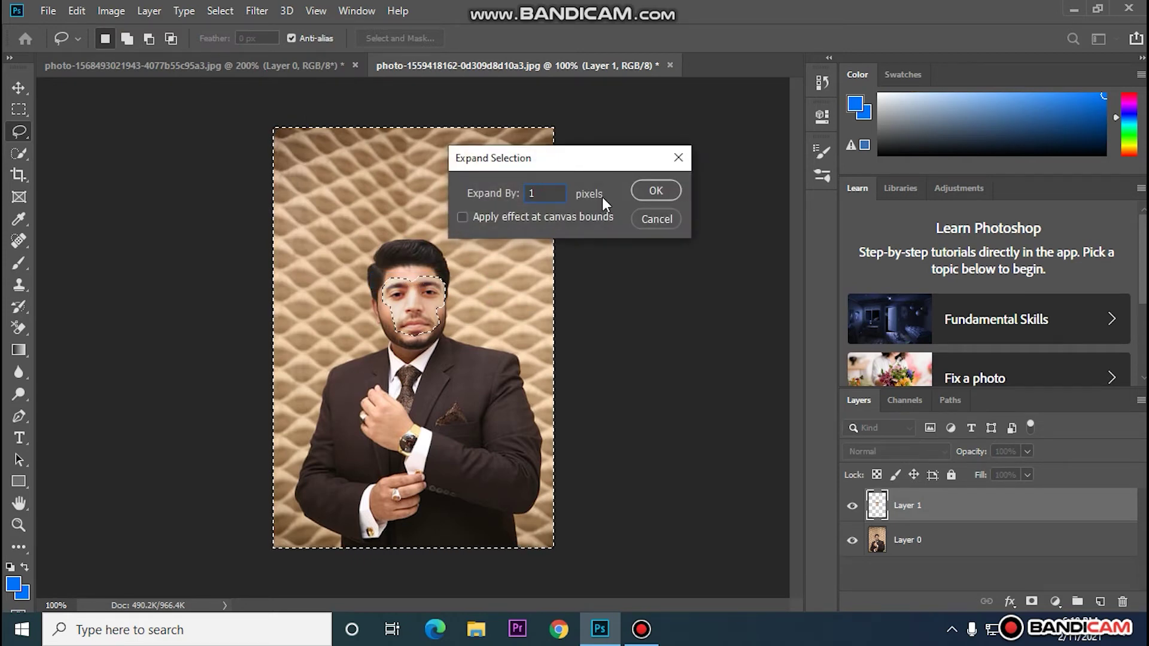
{"action": "left_click", "coordinate": [647, 195]}
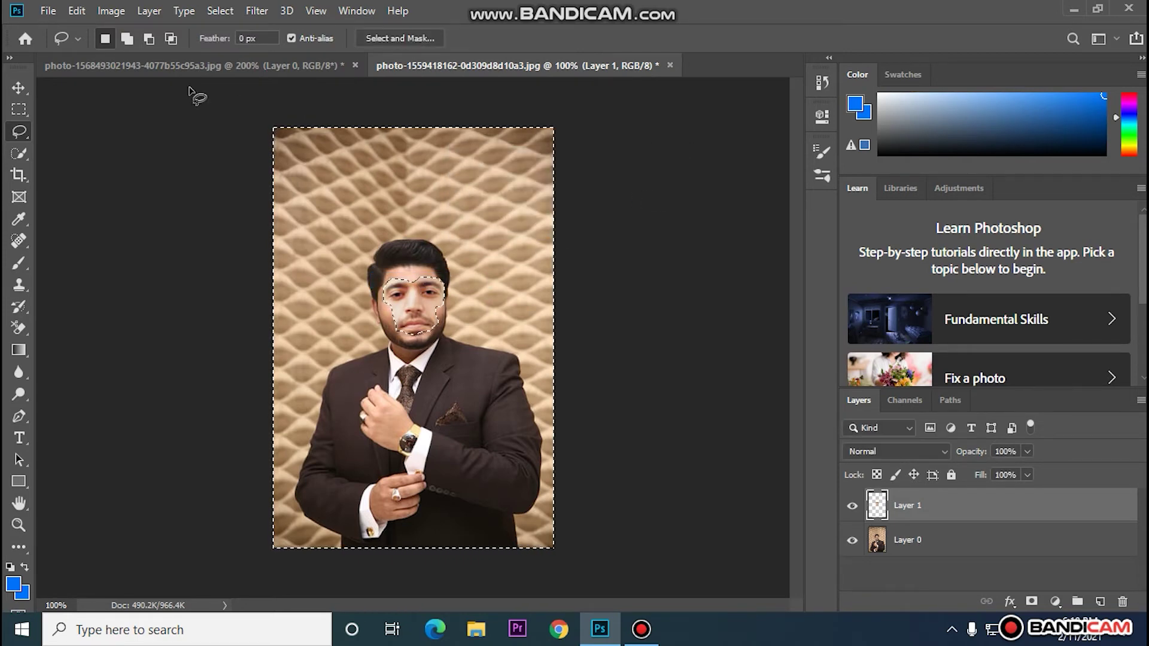
{"action": "left_click", "coordinate": [222, 10]}
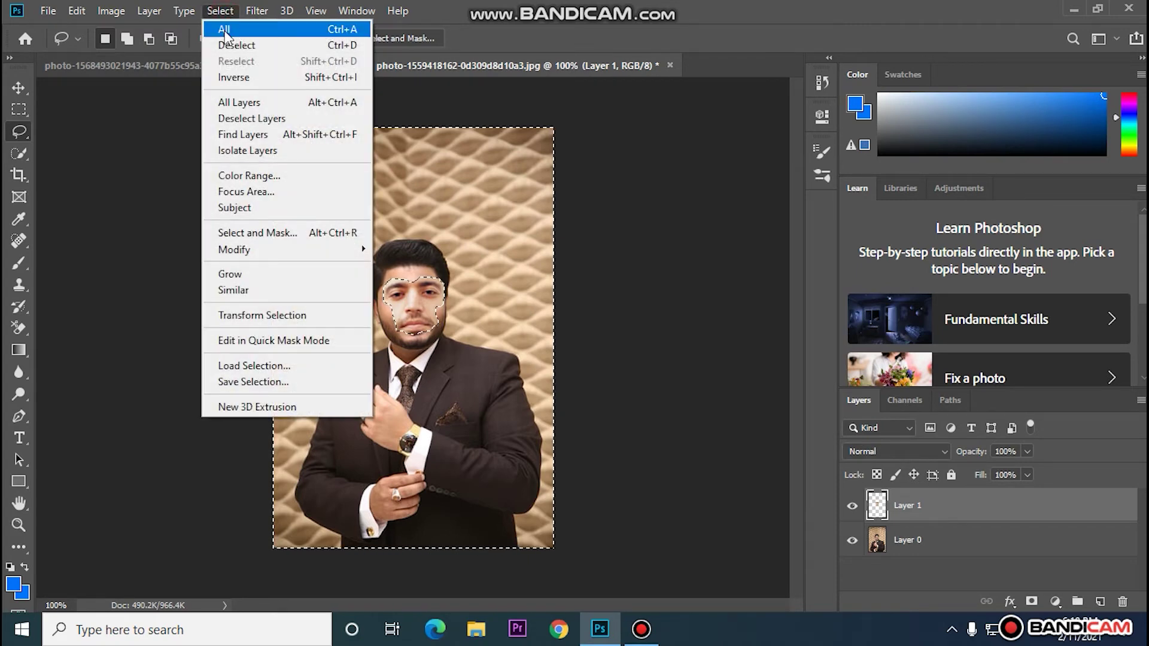
{"action": "left_click", "coordinate": [223, 78]}
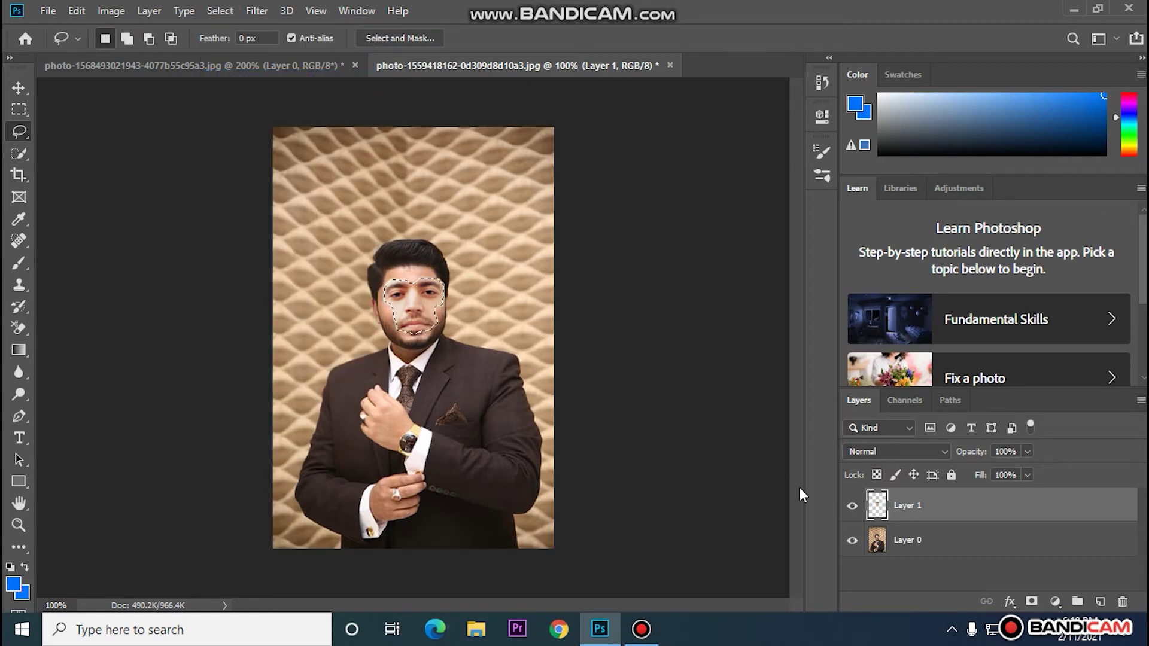
- Hide Layer 1 and cut the selected face area out of Layer 0
{"action": "left_click", "coordinate": [852, 507]}
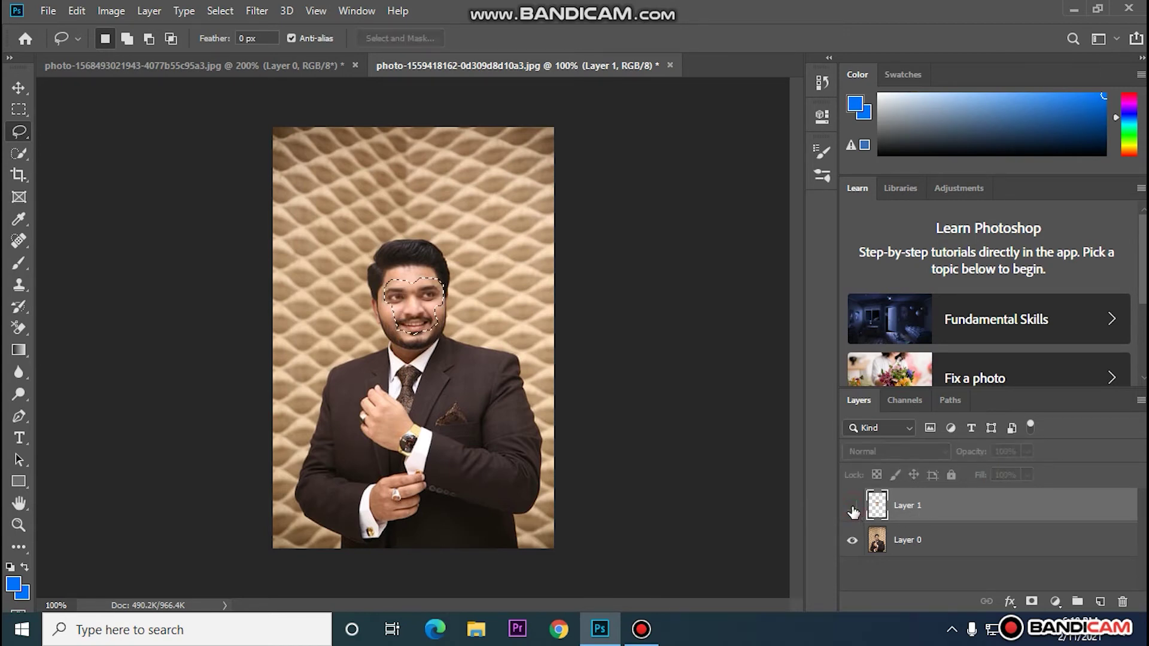
{"action": "left_click", "coordinate": [901, 542]}
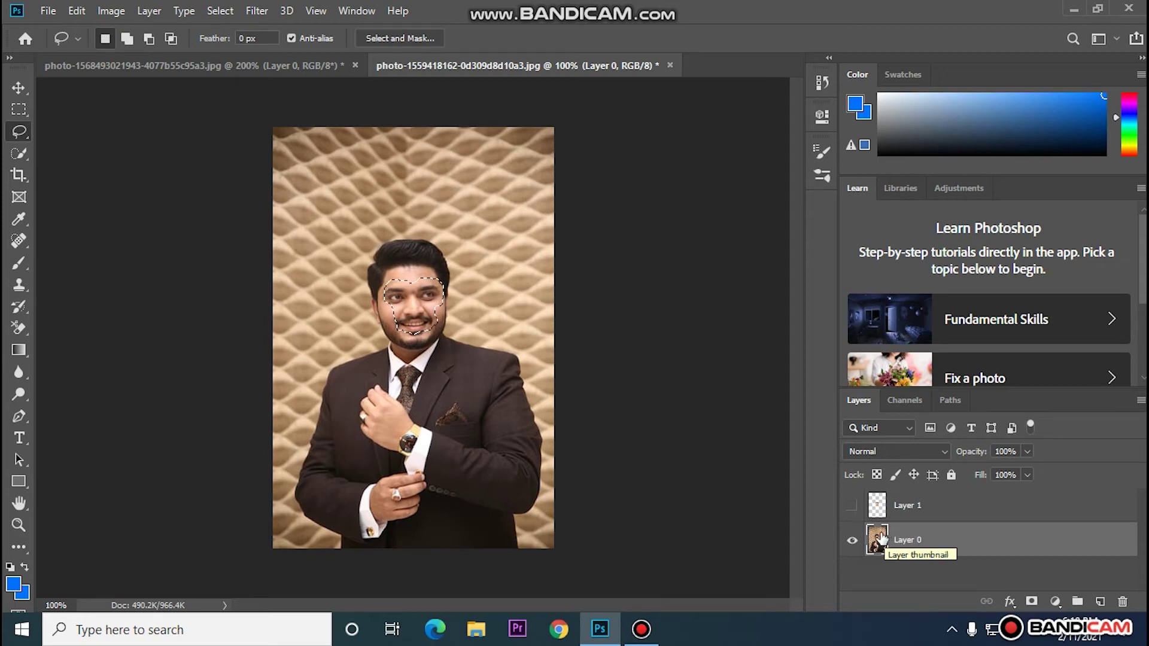
{"action": "key", "text": "ctrl+x"}
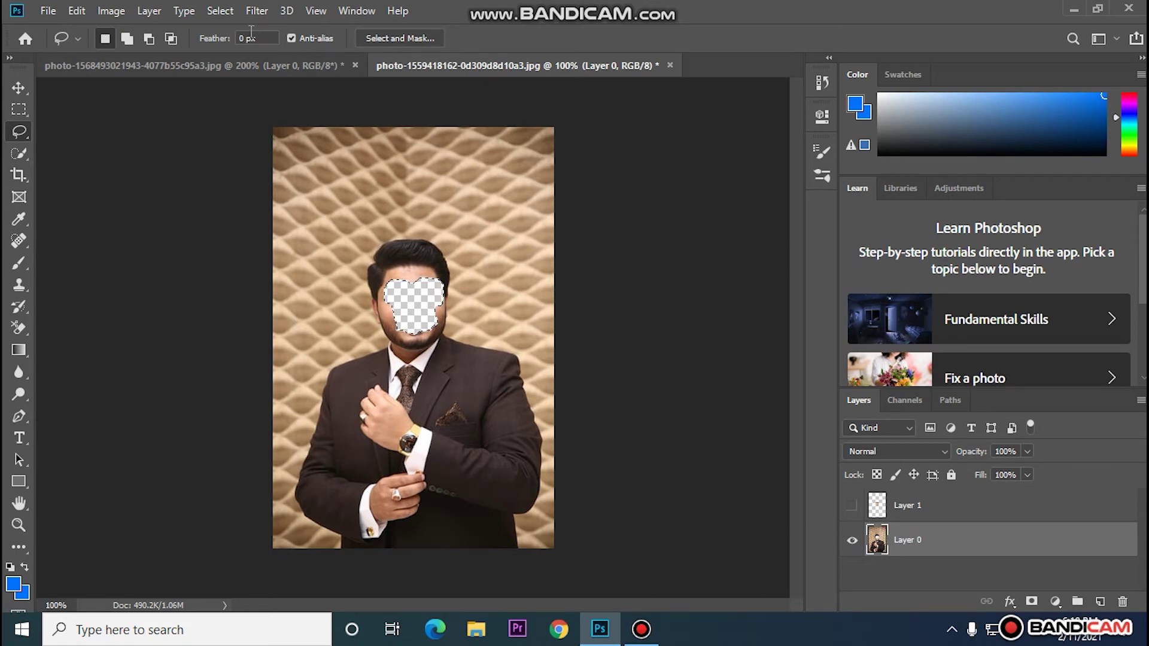
- Deselect the face area and make Layer 1 visible again
{"action": "left_click", "coordinate": [220, 11]}
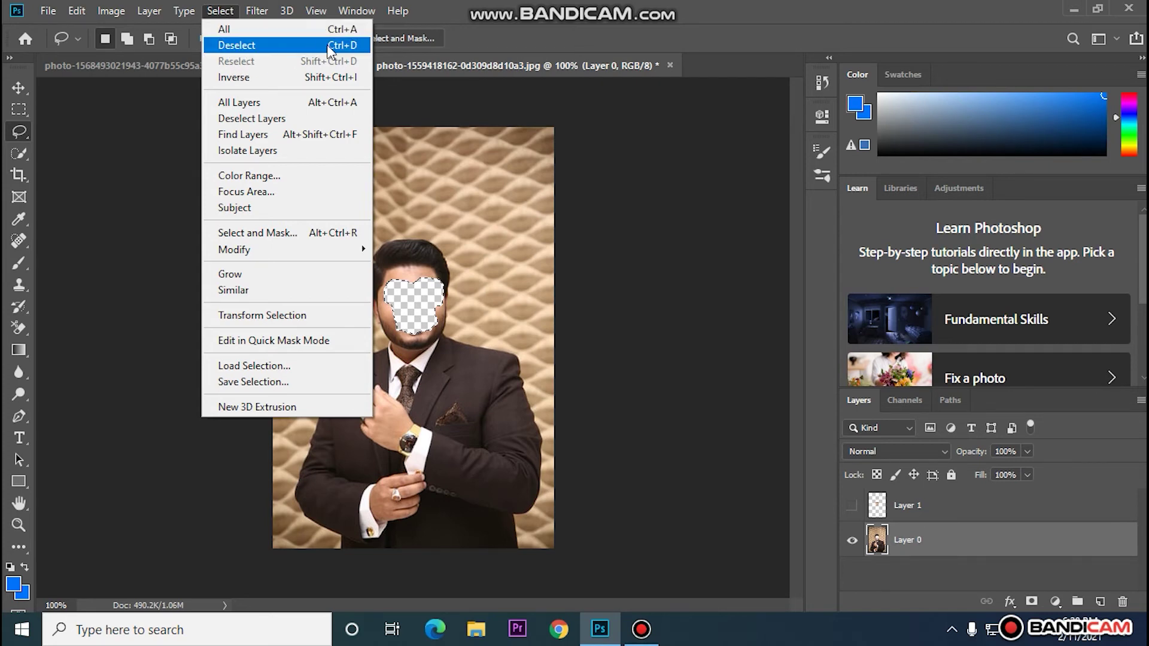
{"action": "left_click", "coordinate": [262, 47]}
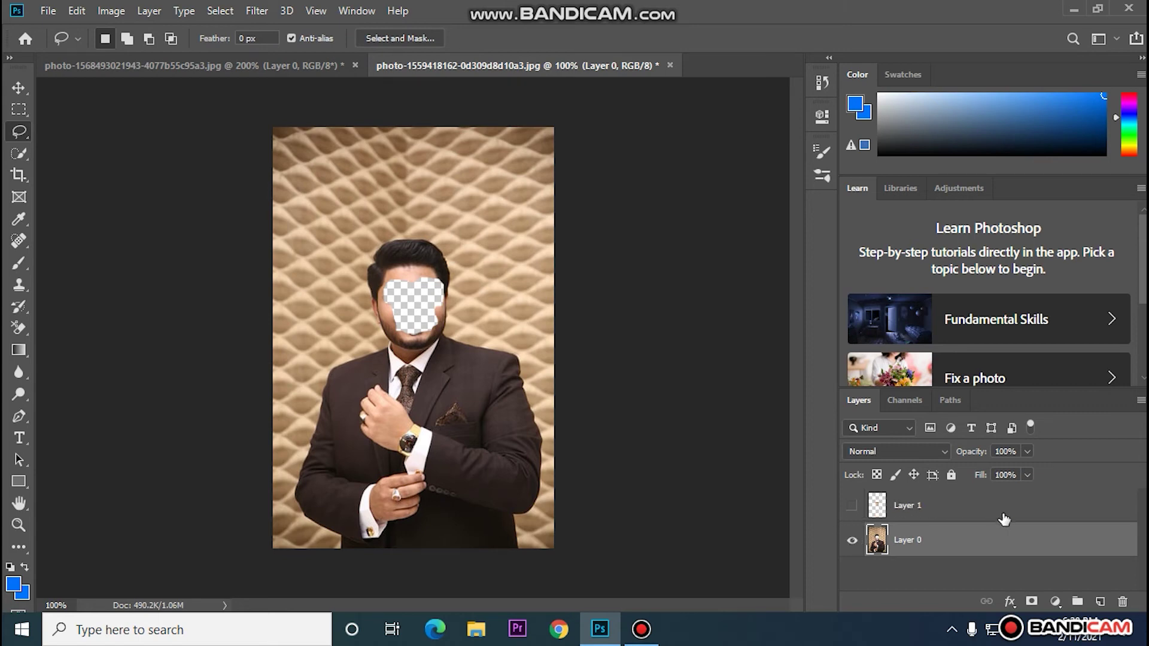
{"action": "left_click", "coordinate": [852, 506]}
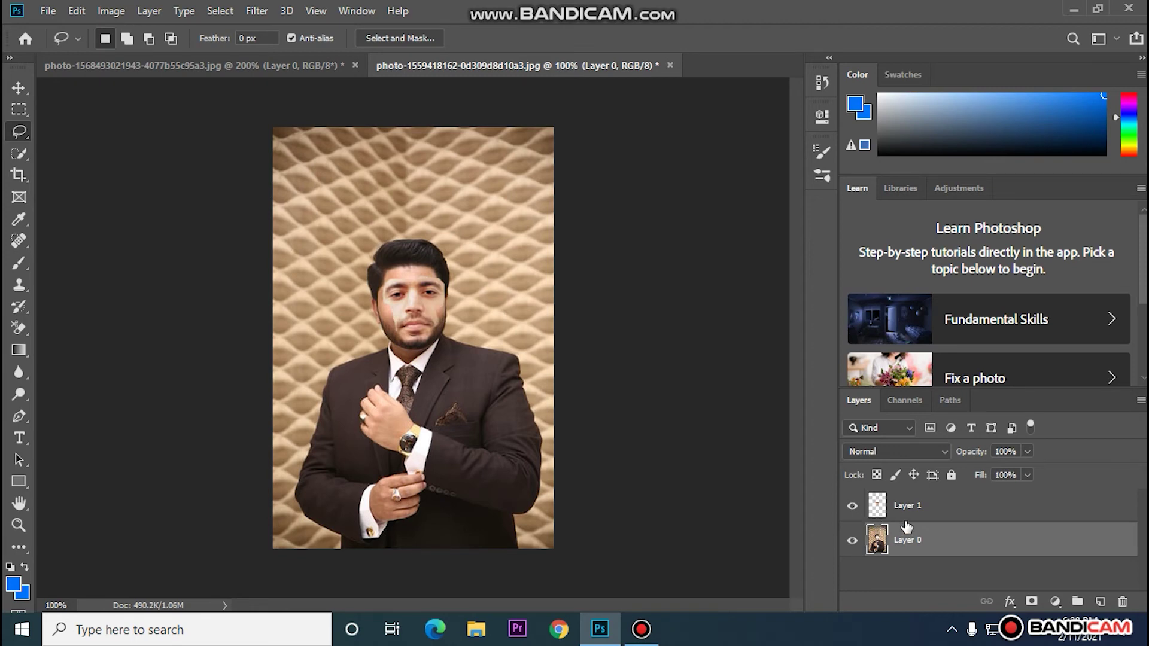
- Auto-blend Layer 1 and Layer 0 using the Panorama method with Seamless Tones and Colors and Content Aware Fill Transparent Areas
{"action": "left_click", "coordinate": [913, 513], "text": "shift"}
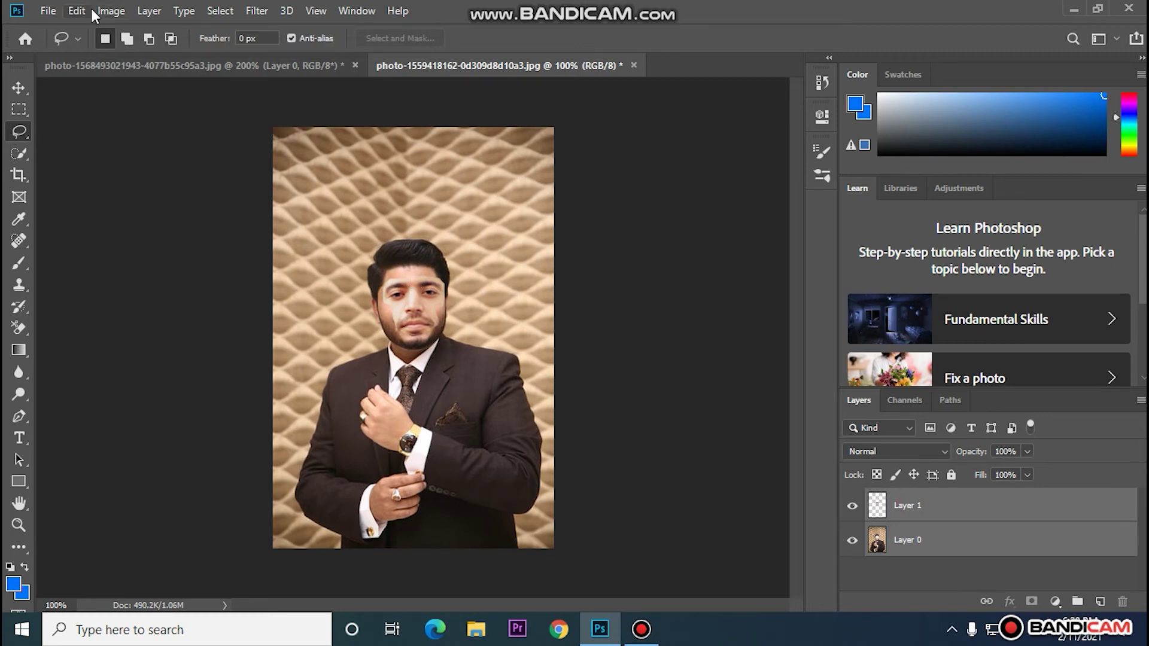
{"action": "left_click", "coordinate": [73, 11]}
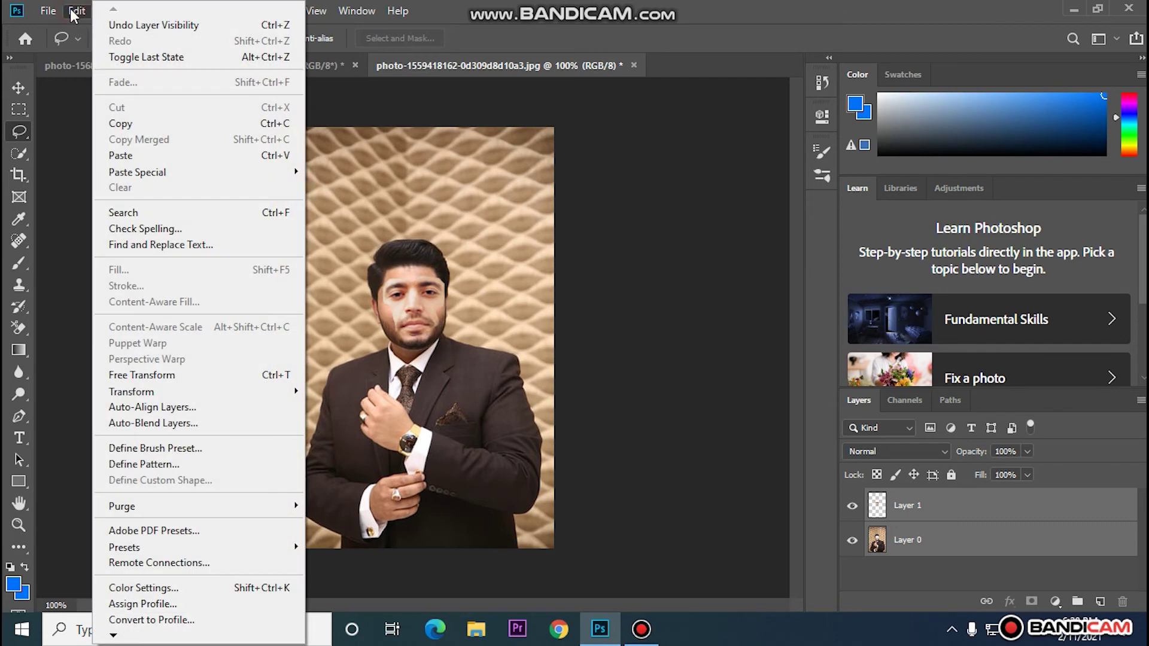
{"action": "left_click", "coordinate": [159, 424]}
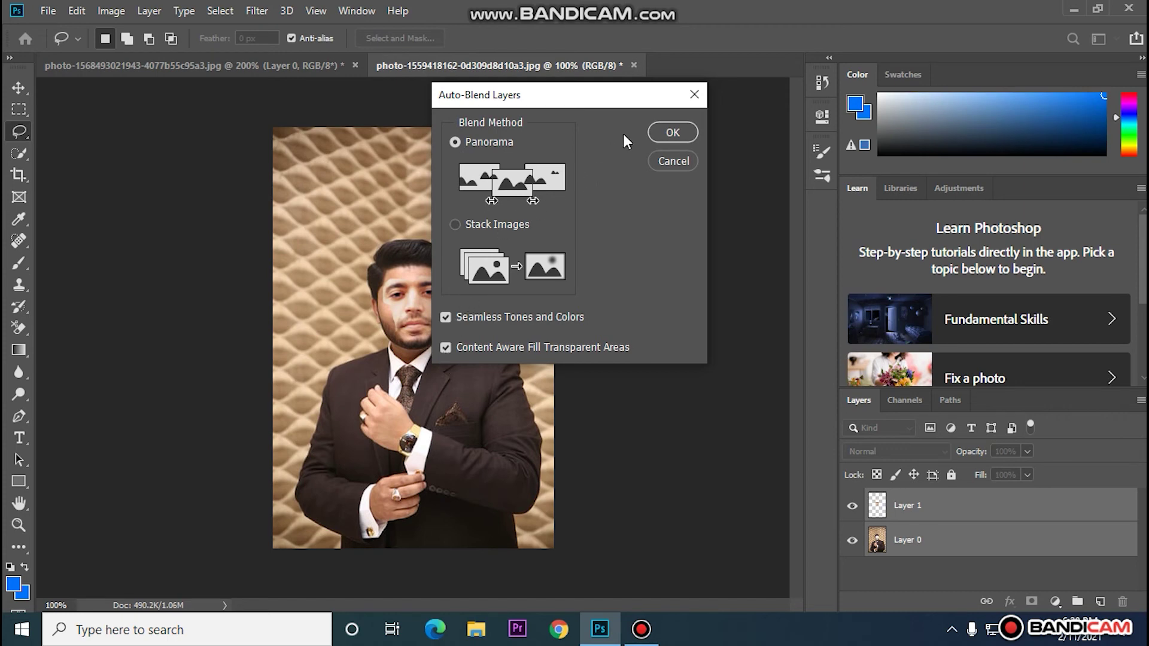
{"action": "left_click", "coordinate": [671, 133]}
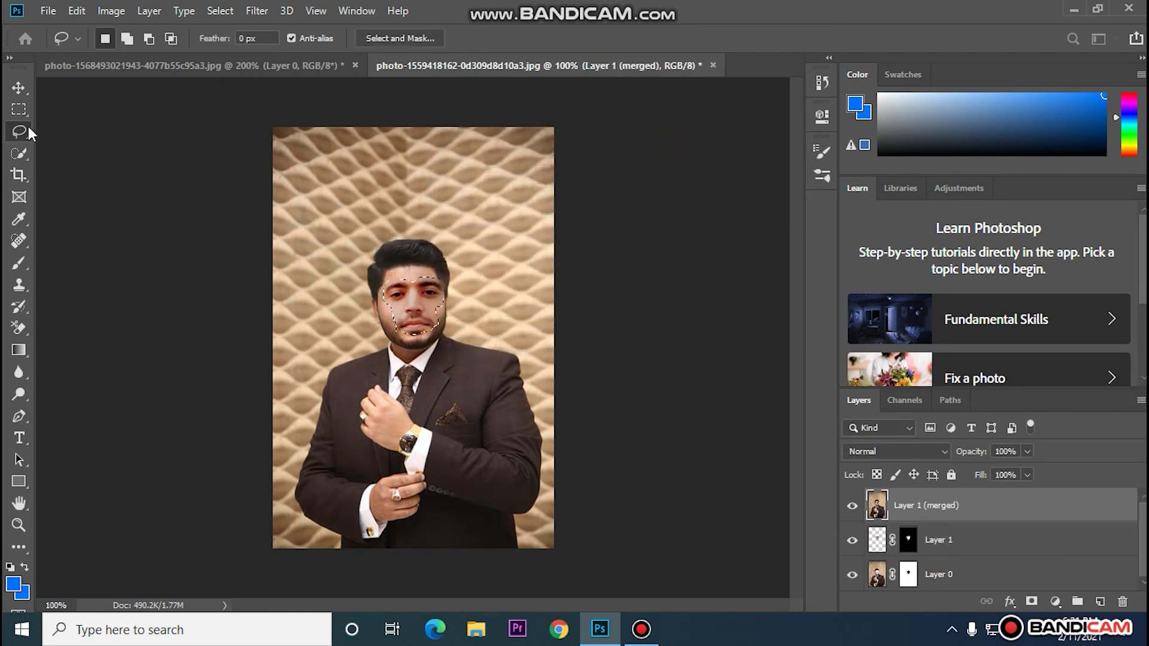
- Switch to the Rectangular Marquee tool and select the entire canvas on the merged layer
{"action": "left_click", "coordinate": [19, 110]}
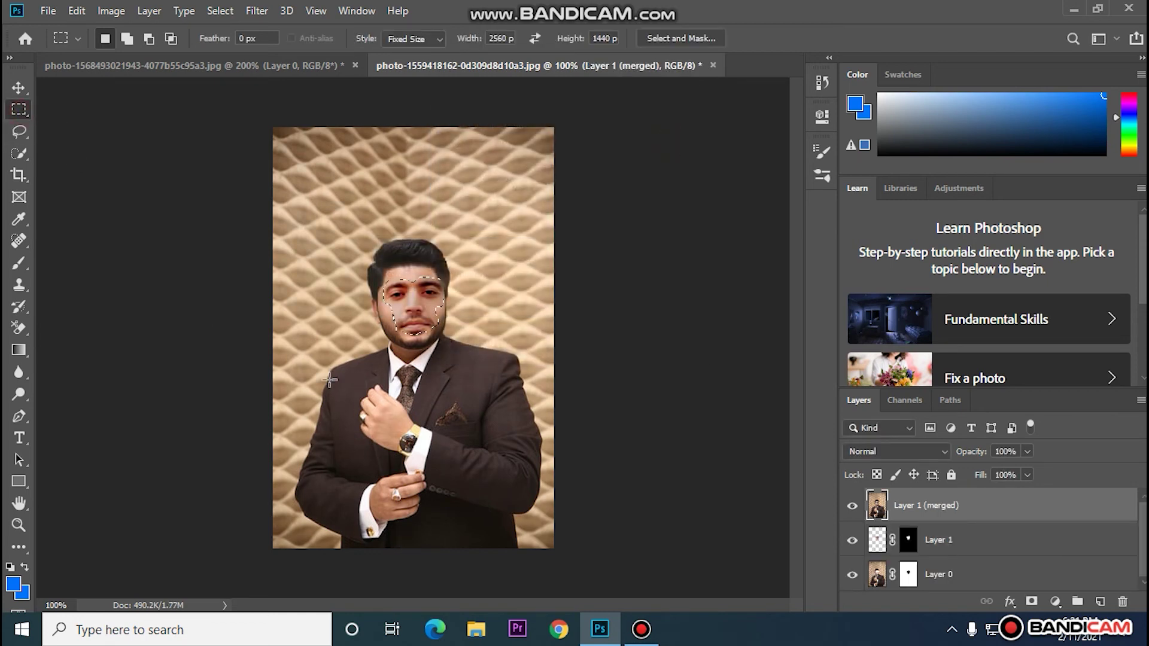
{"action": "key", "text": "ctrl+a"}
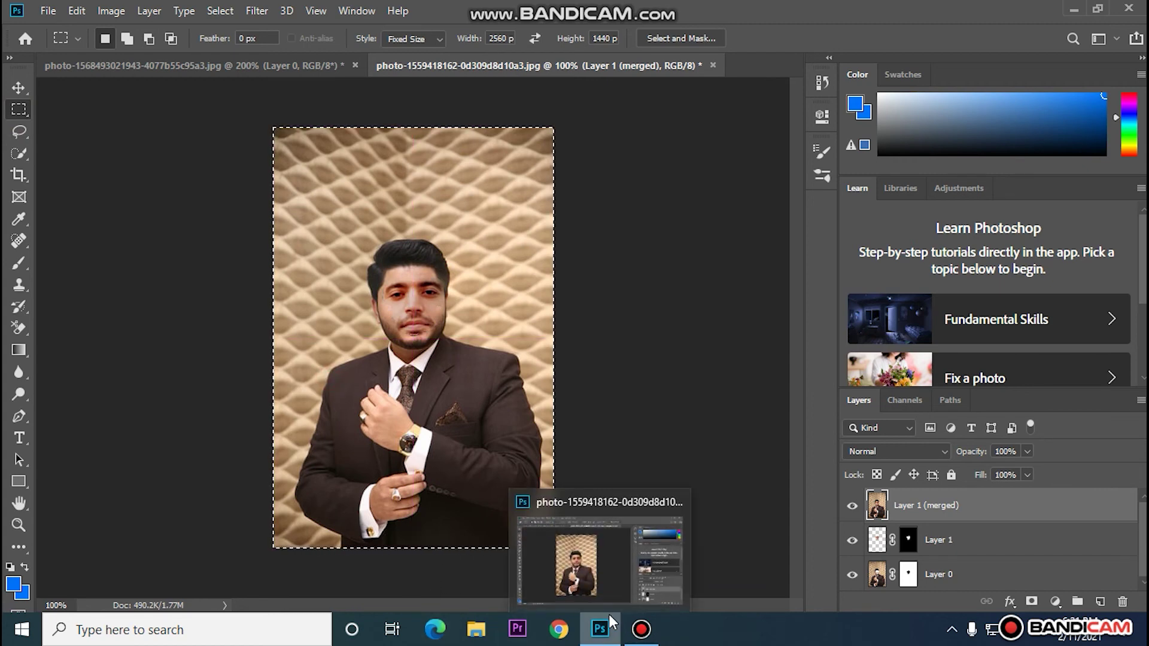